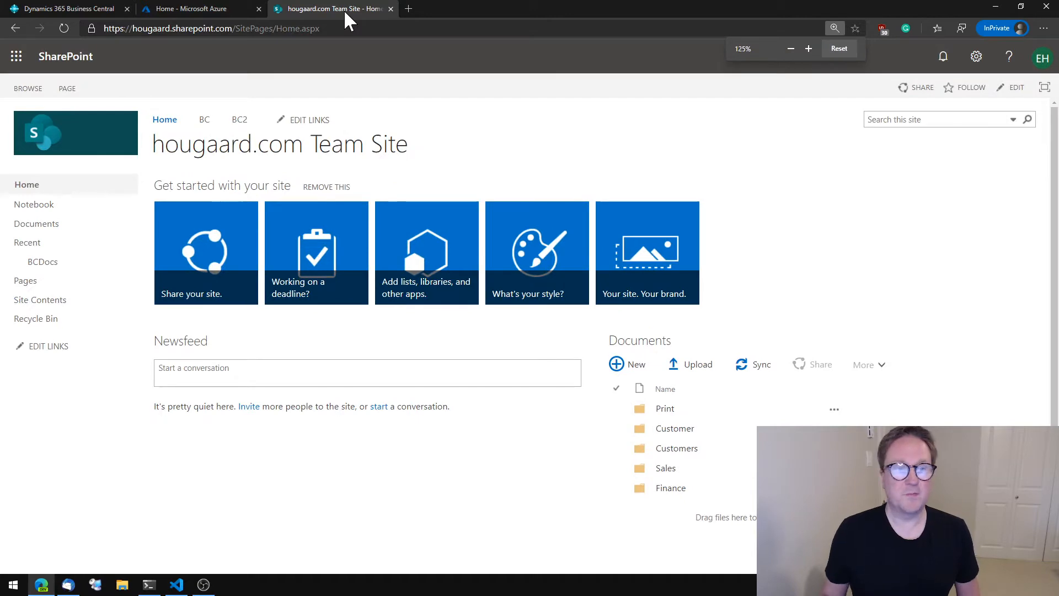
Step: Switch to Dynamics 365 Business Central, enlarge the page view, search for "sharepoint setup" and open the SharePoint Setup page
click(66, 11)
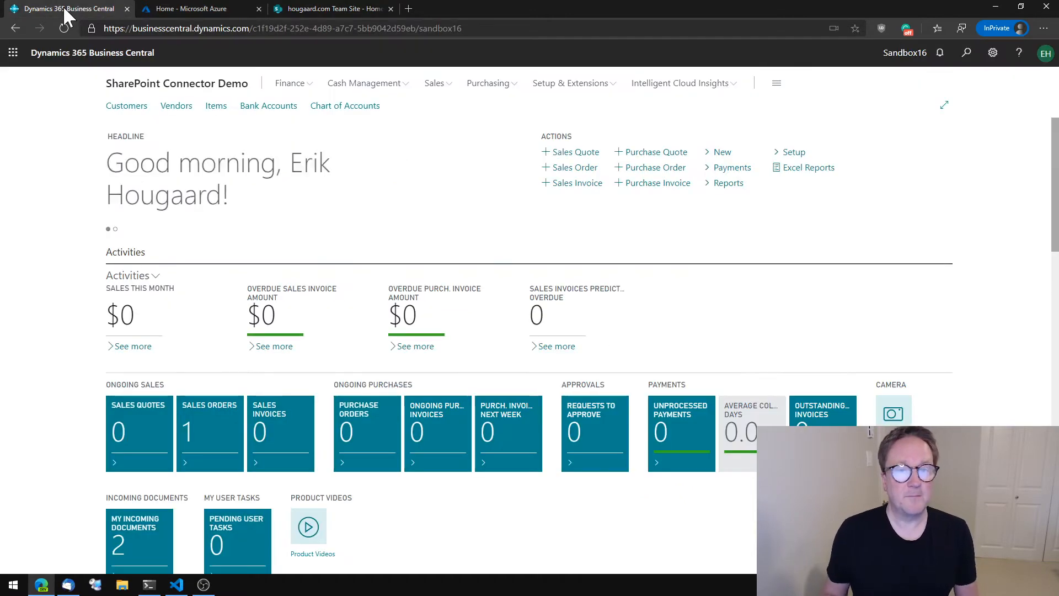
key(ctrl+plus)
key(ctrl+plus)
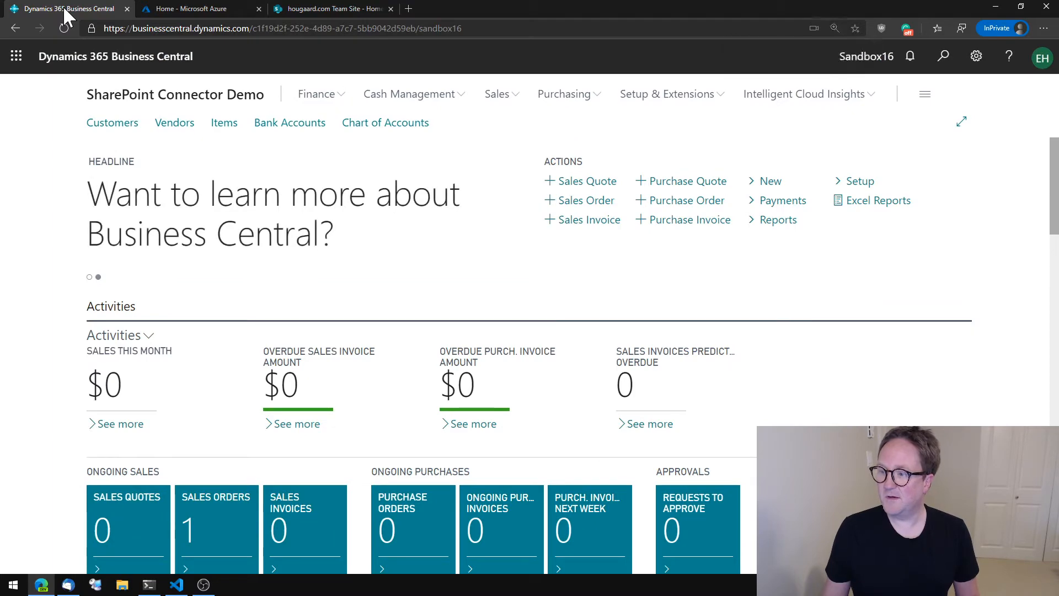
key(alt+q)
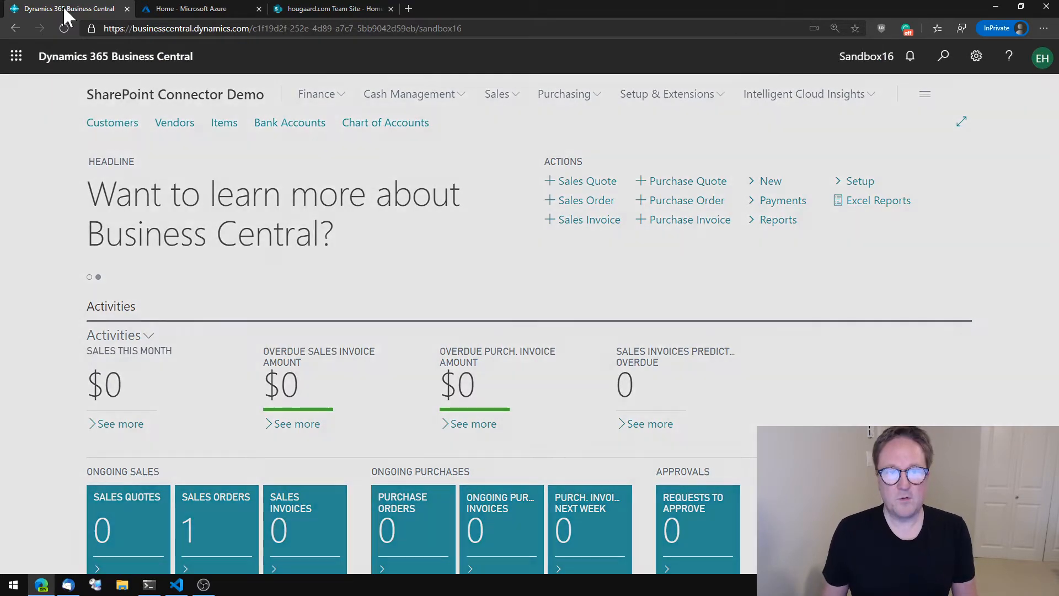
text(sharepoint setup)
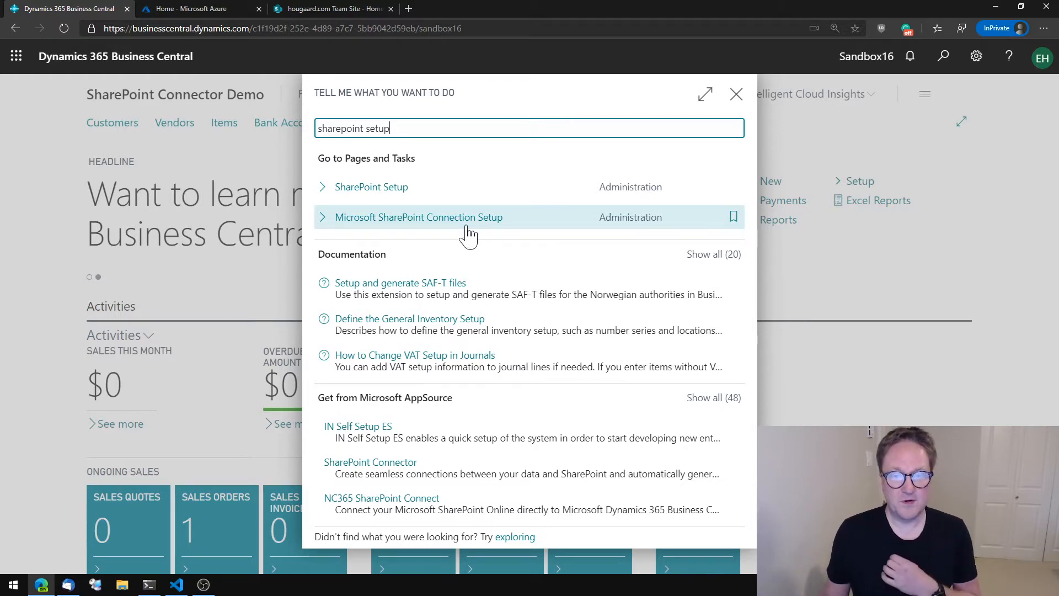
click(377, 190)
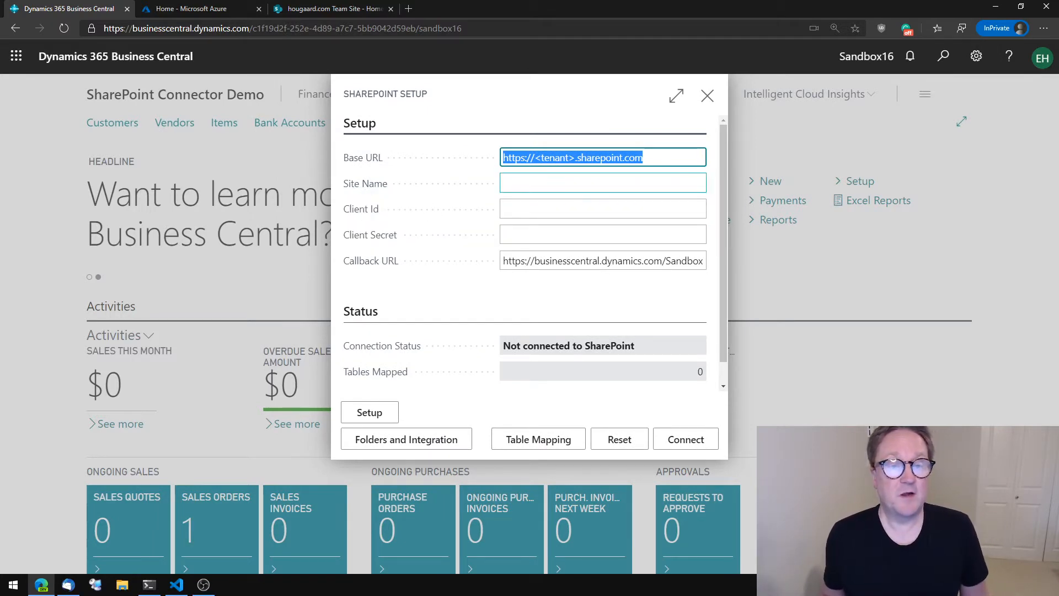
click(318, 9)
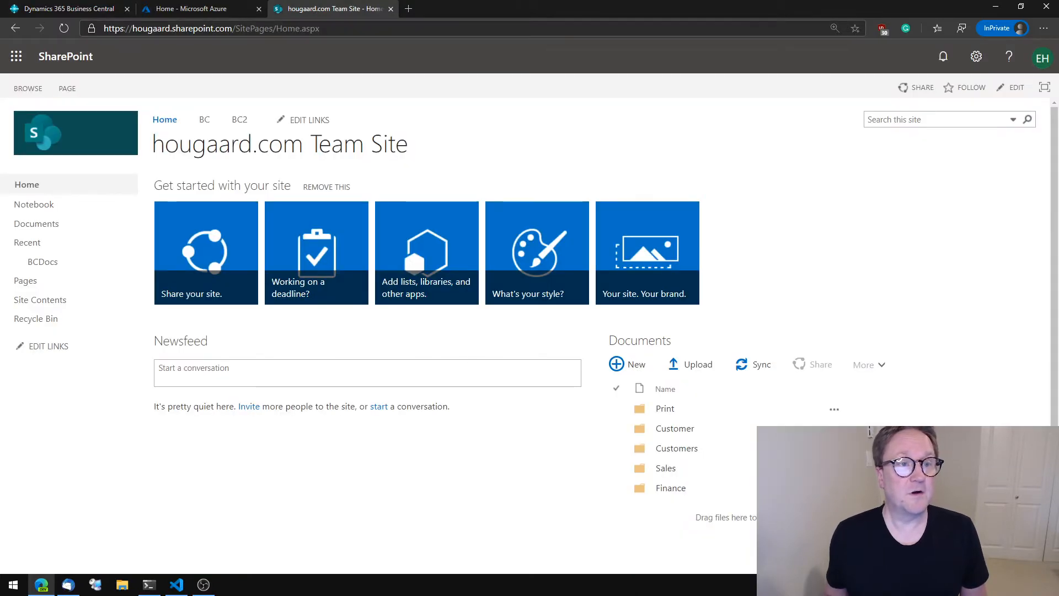
click(86, 10)
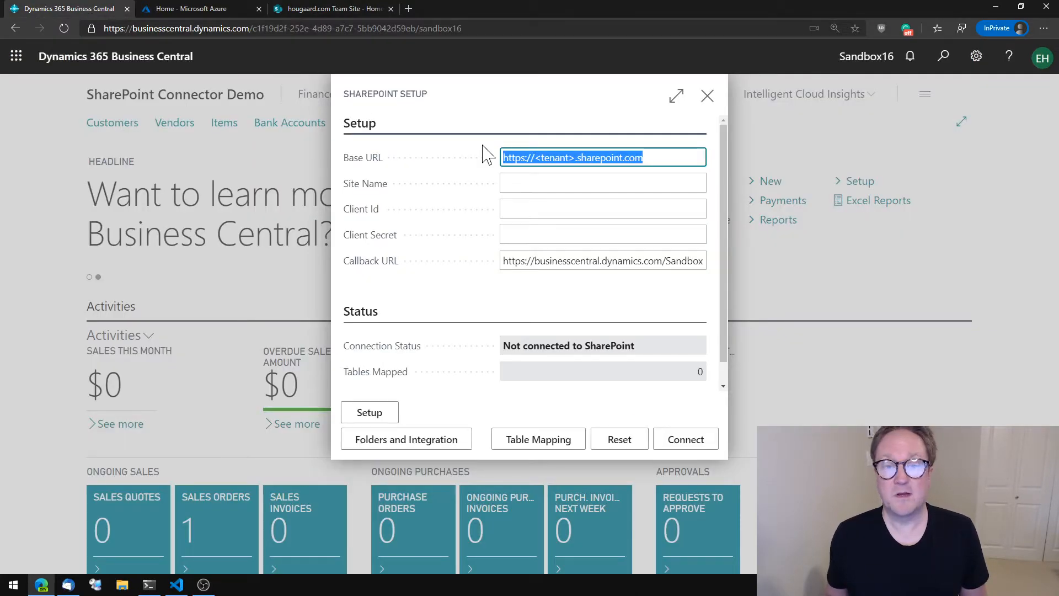
click(575, 158)
key(BackSpace)
key(BackSpace)
key(BackSpace)
key(BackSpace)
key(BackSpace)
key(BackSpace)
key(BackSpace)
key(BackSpace)
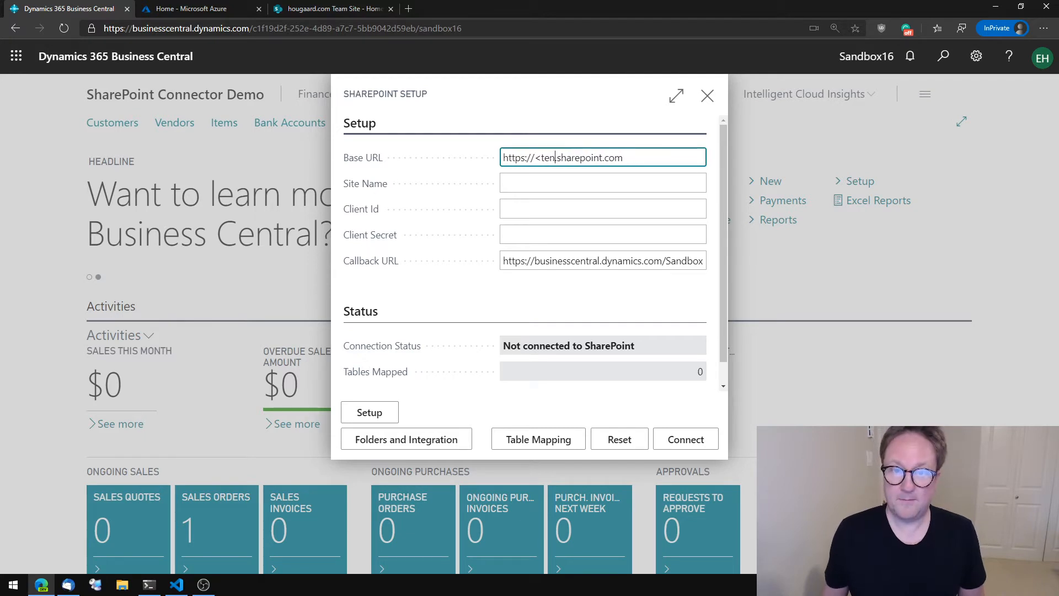
text(hougaard)
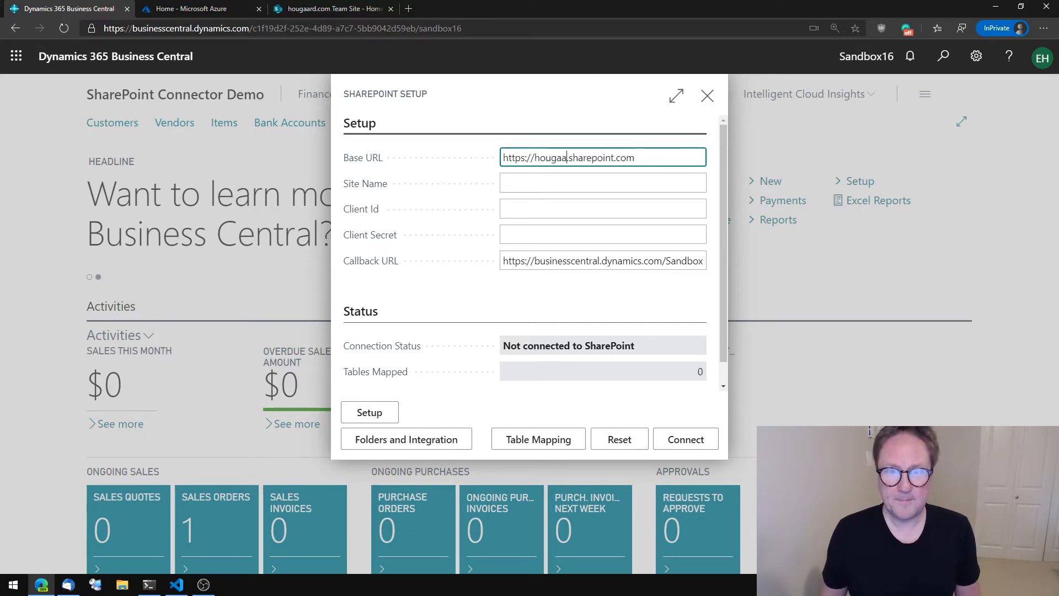
key(Tab)
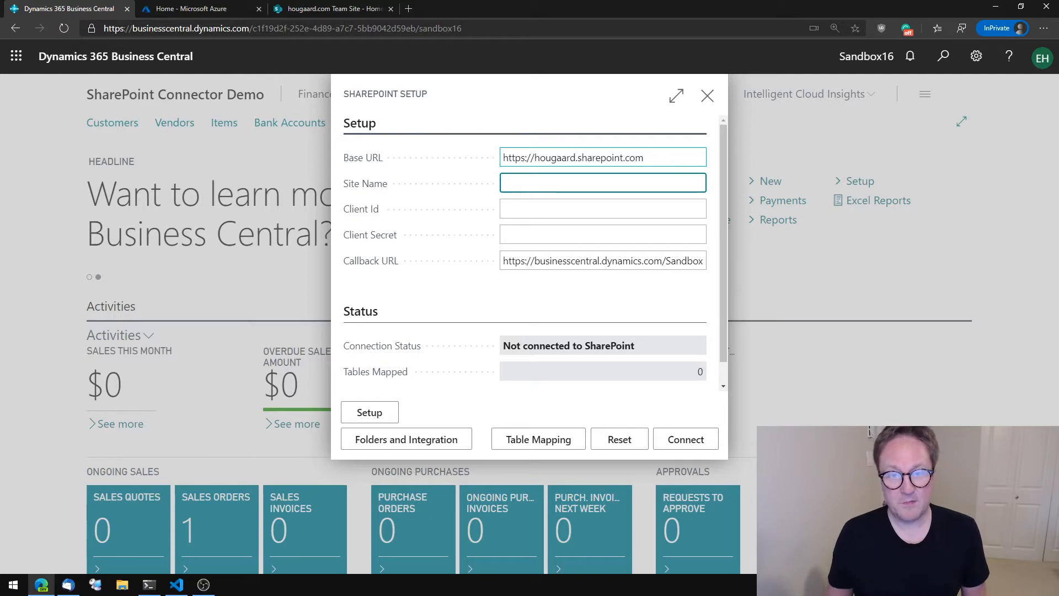
Step: Copy the full Callback URL from the SharePoint Setup page, leaving the site name and client fields empty
key(Tab)
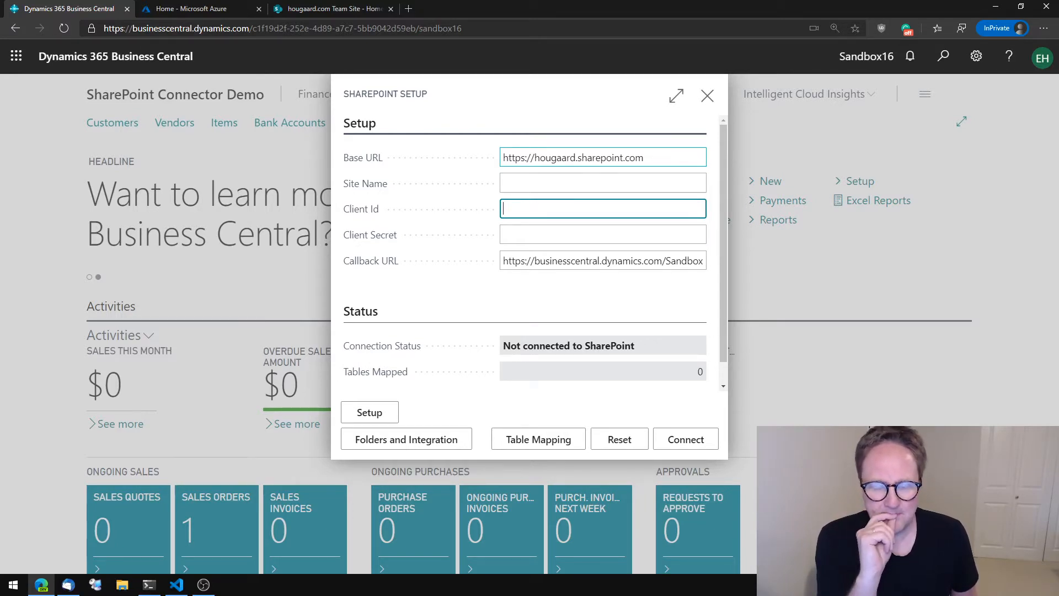
key(Tab)
key(Tab)
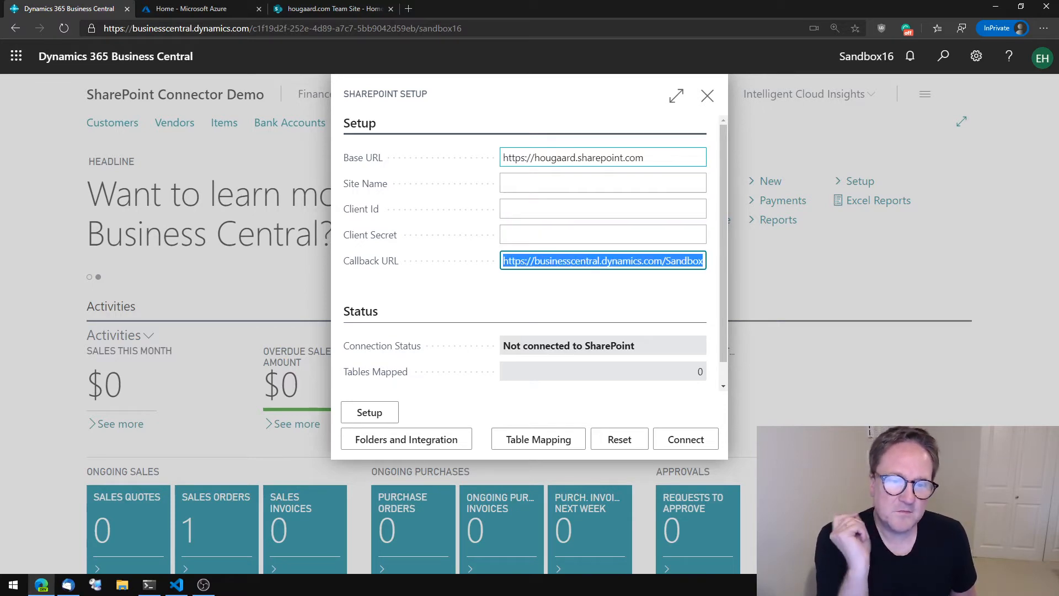
key(End)
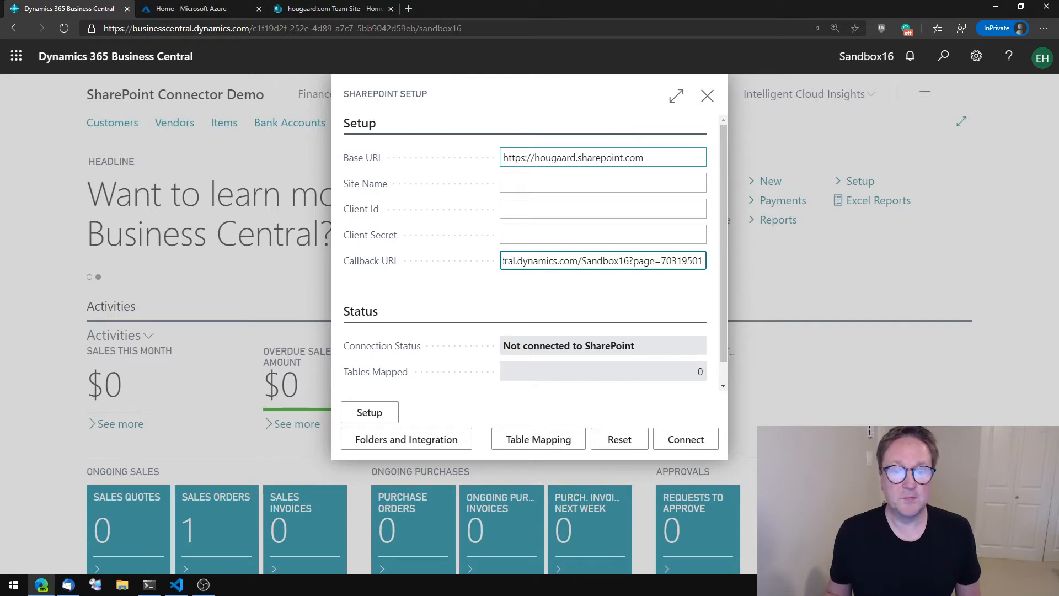
key(ctrl+a)
key(ctrl+c)
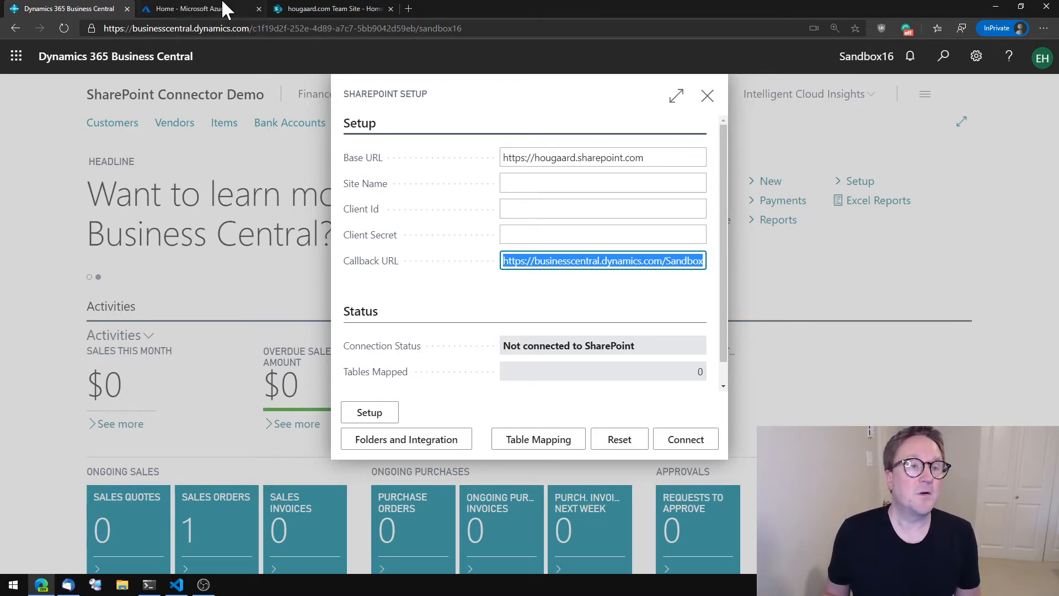
Step: Switch to the Microsoft Azure portal and open the App registrations of Azure Active Directory
click(204, 9)
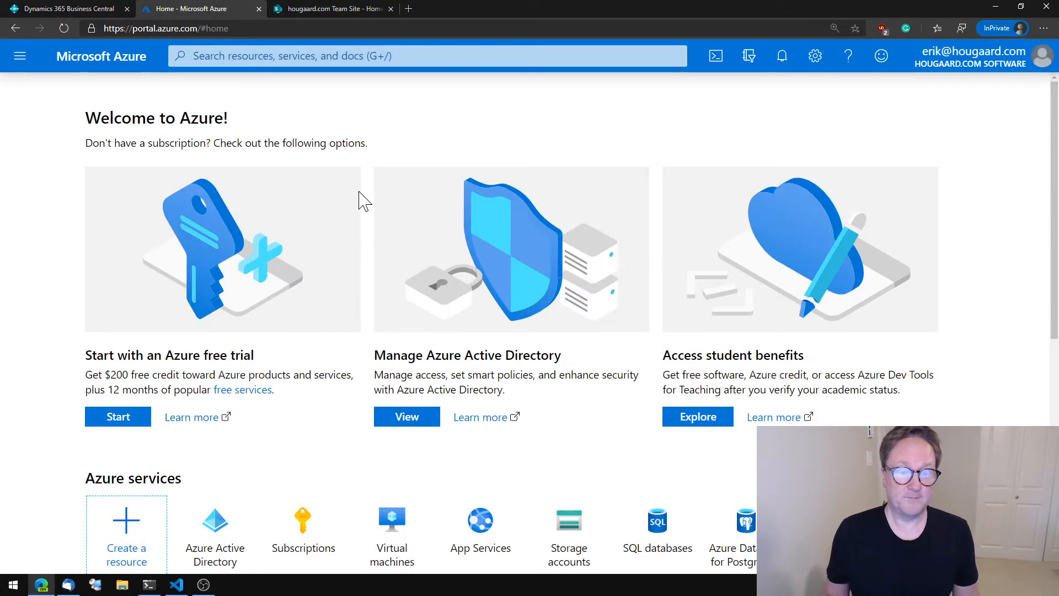
scroll(376, 433, down, 3)
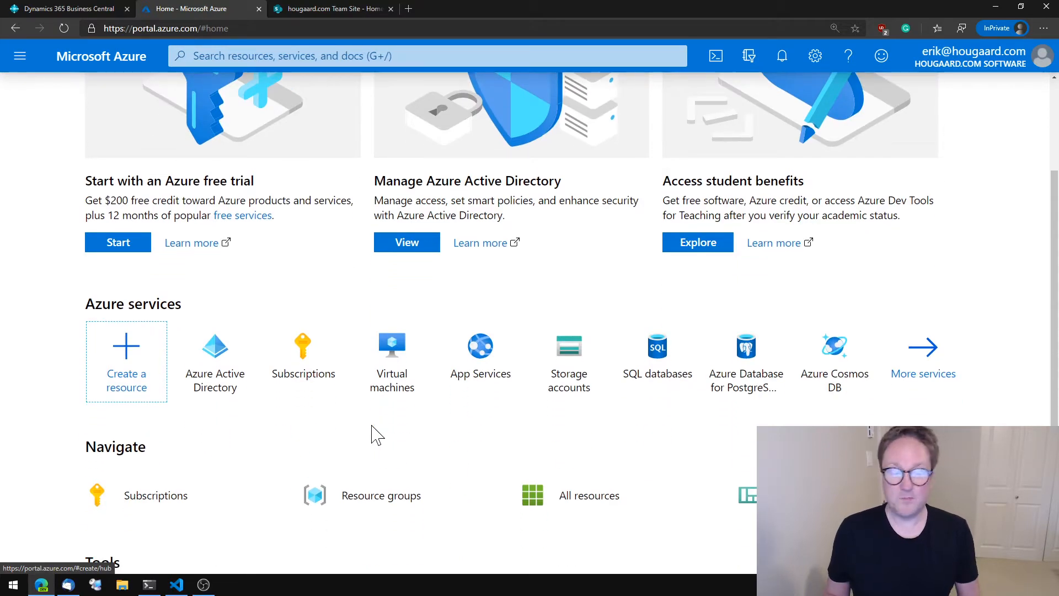
mouse_move(216, 356)
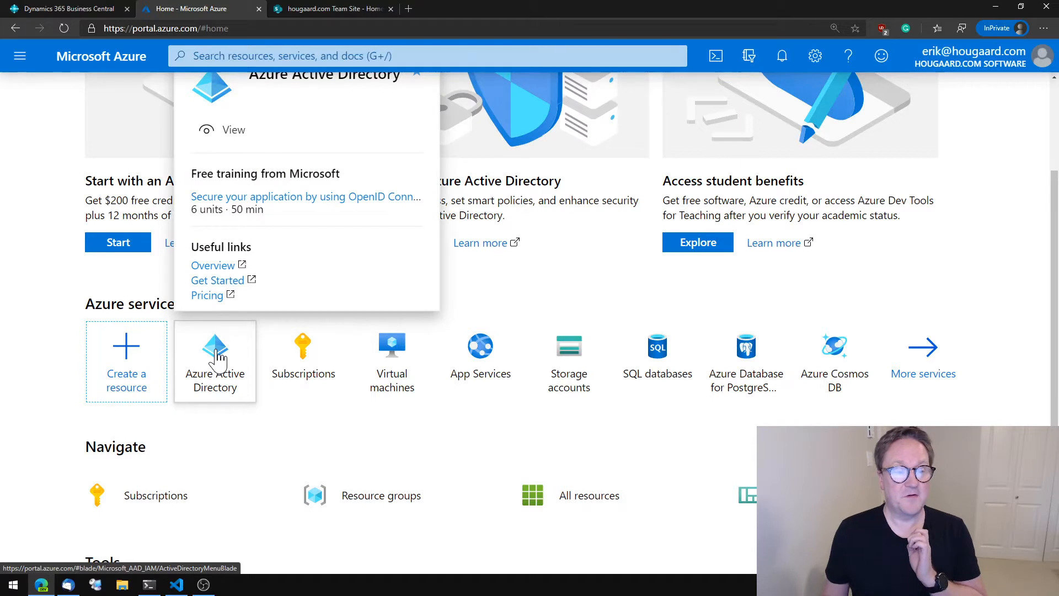
click(217, 355)
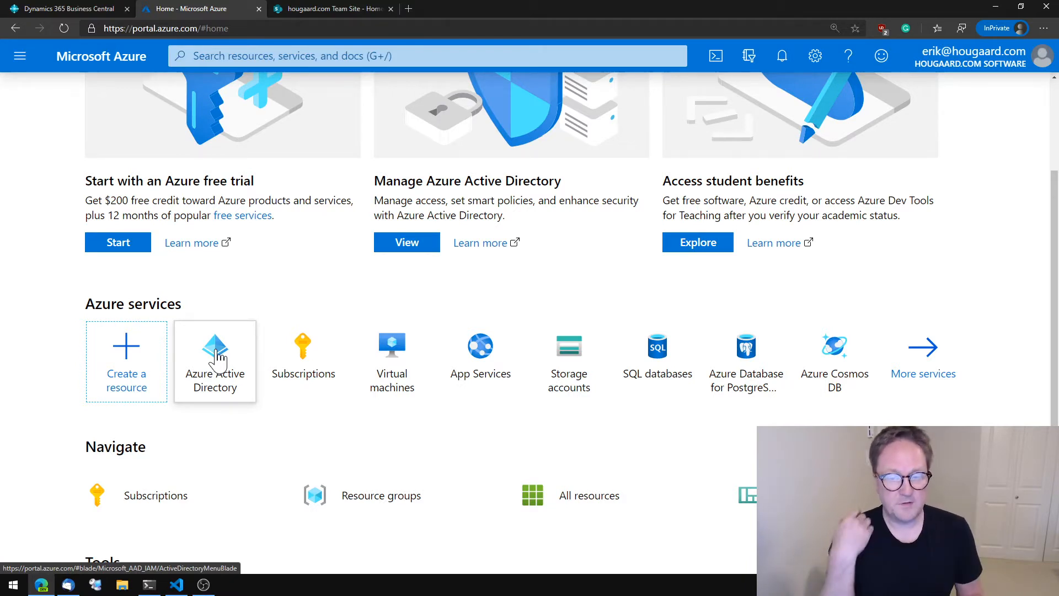
click(216, 357)
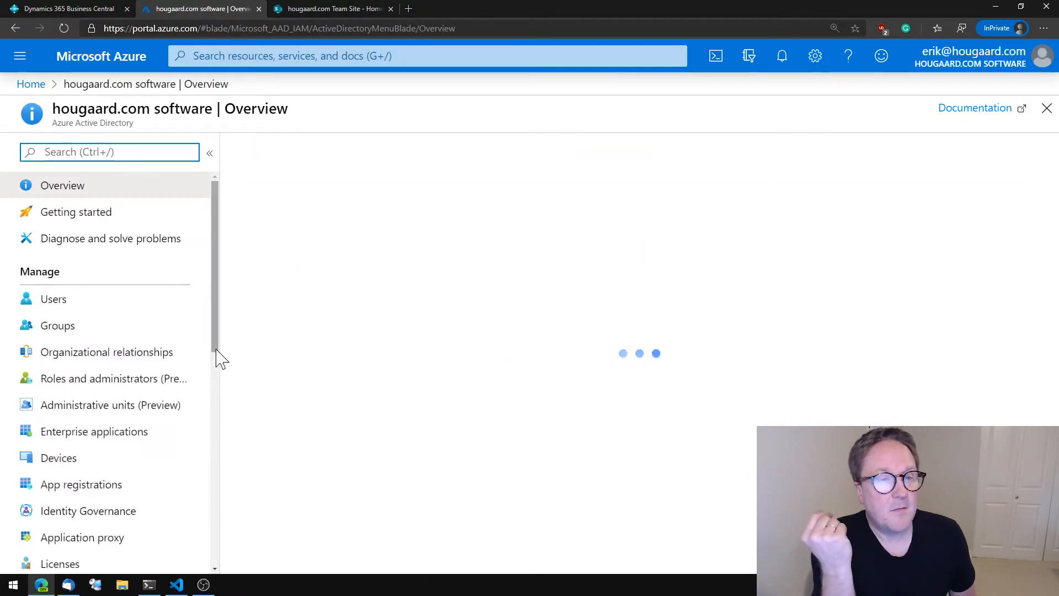
scroll(125, 433, down, 3)
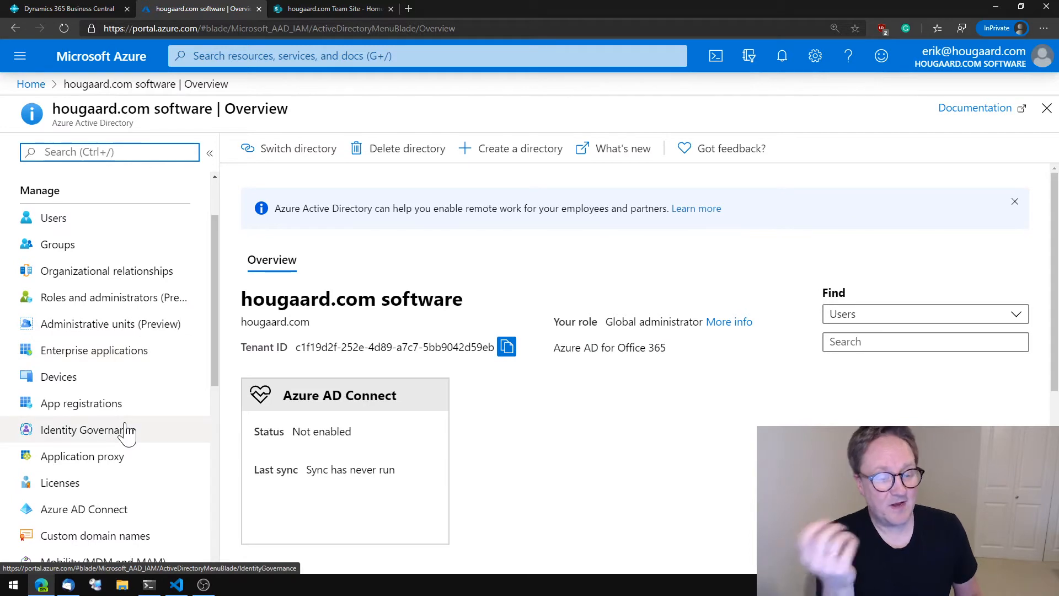
click(86, 408)
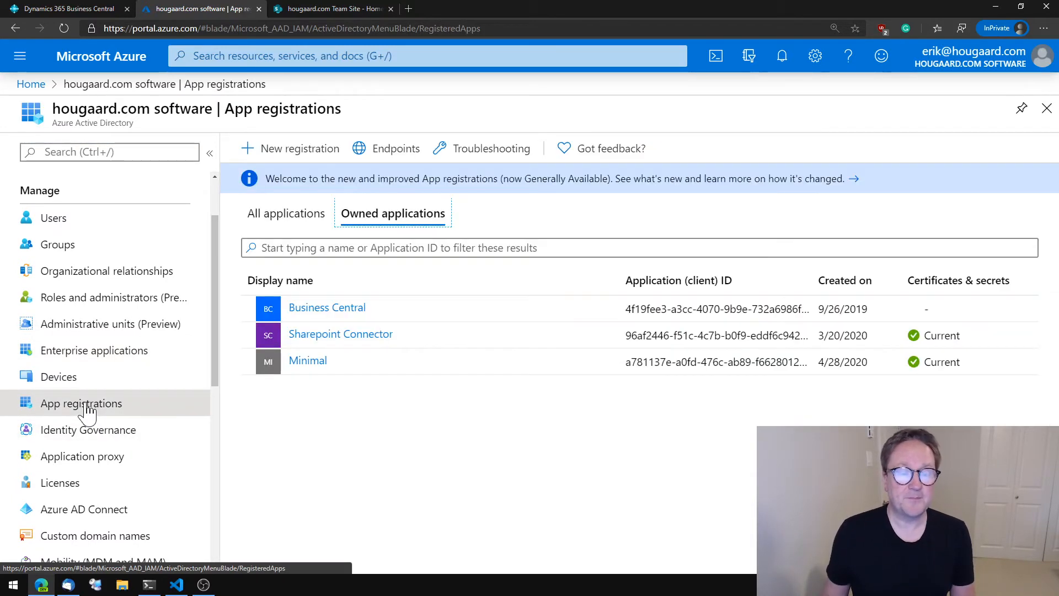
Step: Start a new app registration and name it "SharePoint Connector Demo"
click(306, 155)
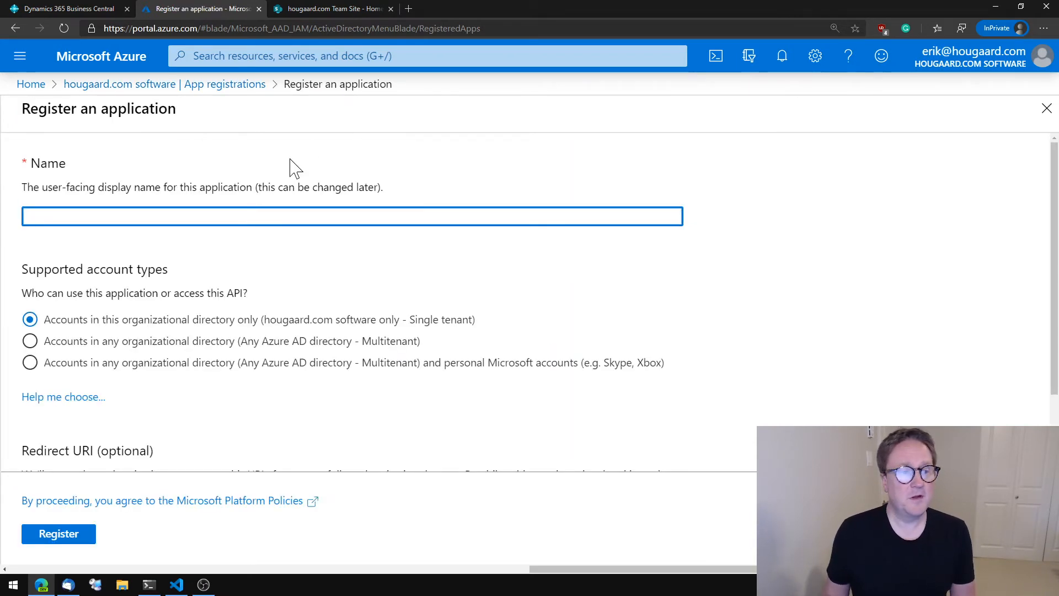
text(Share)
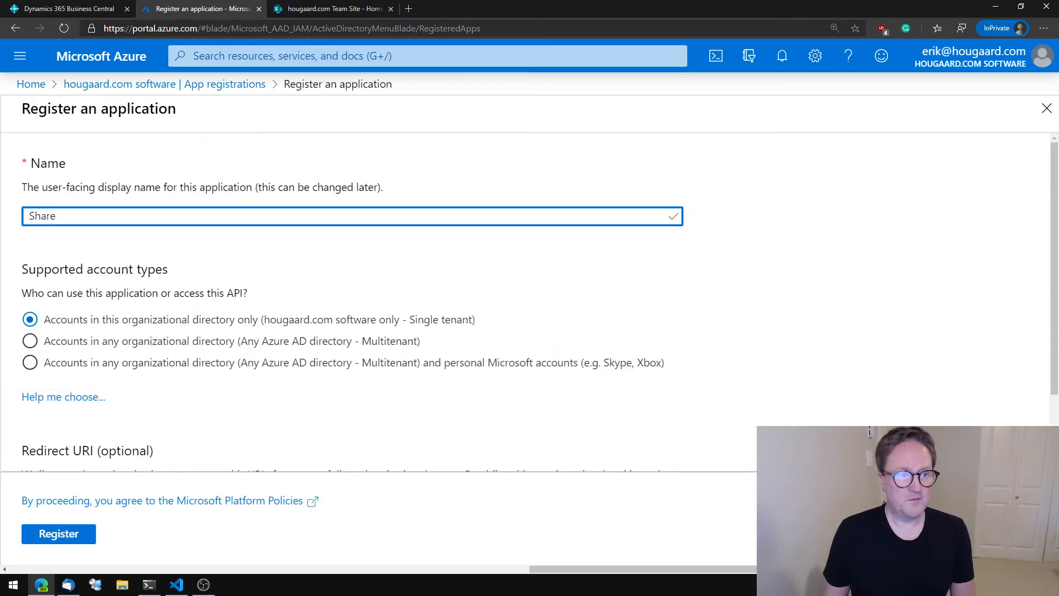
text(pPOI)
key(BackSpace)
key(BackSpace)
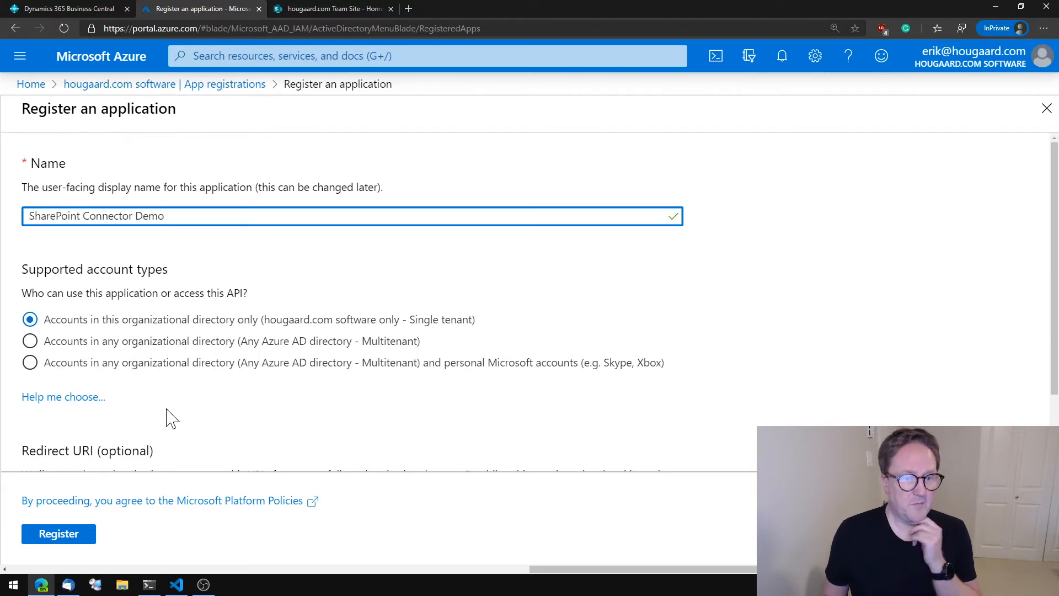
scroll(105, 418, down, 2)
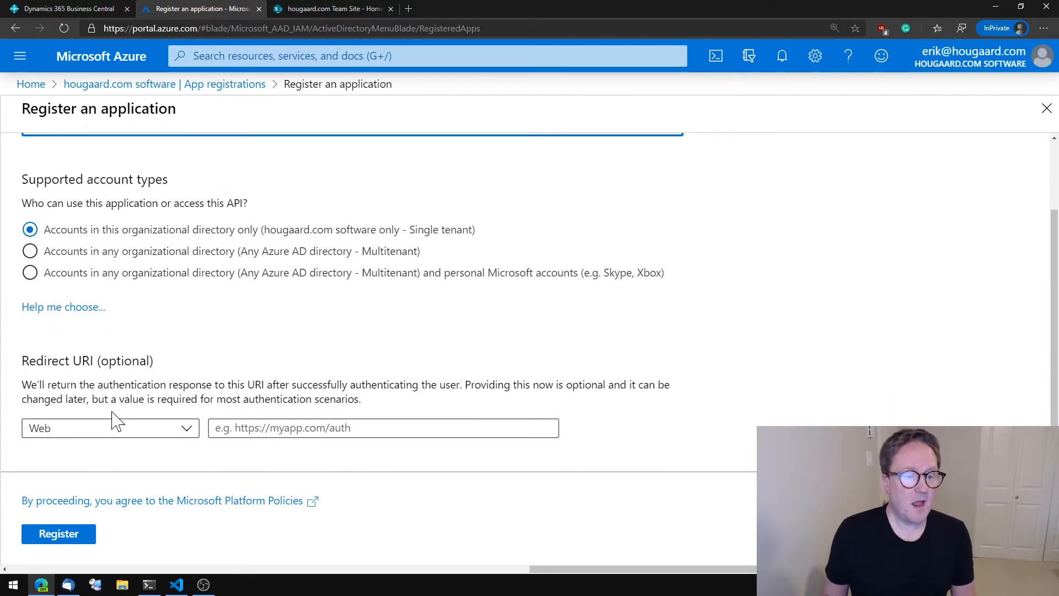
click(309, 428)
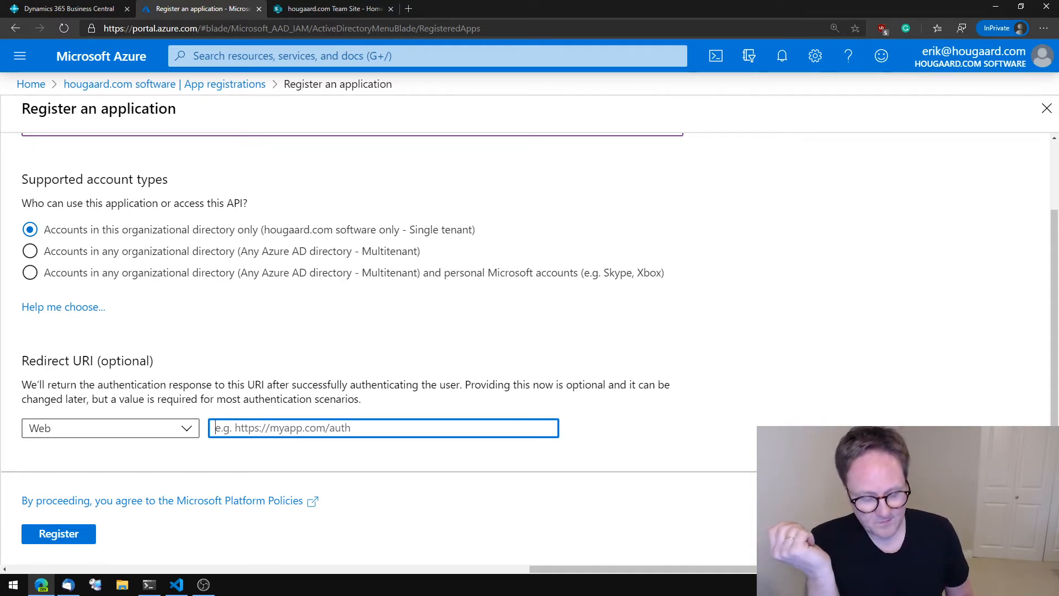
key(ctrl+v)
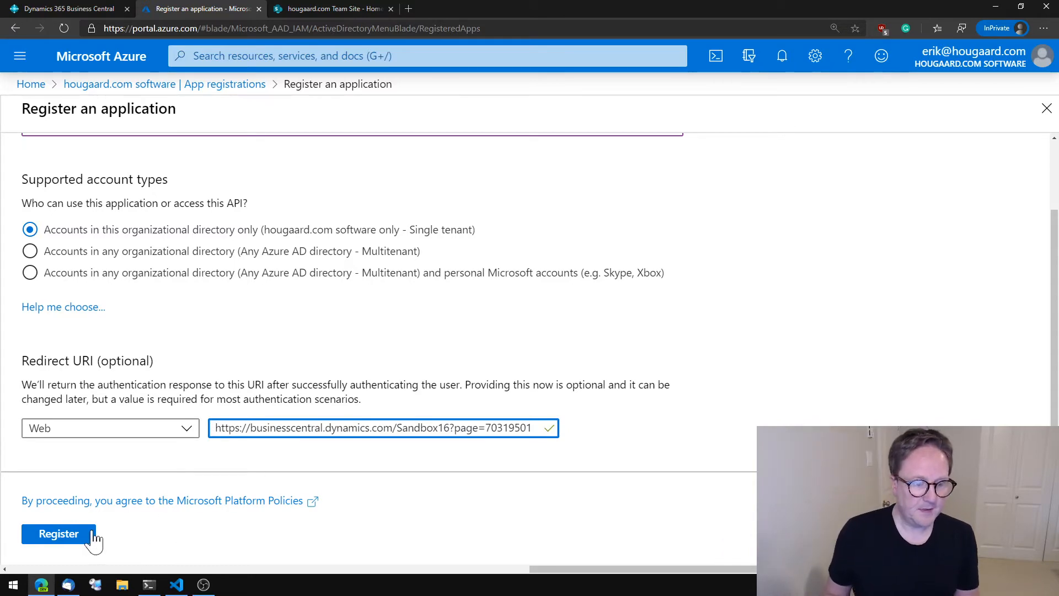
click(64, 539)
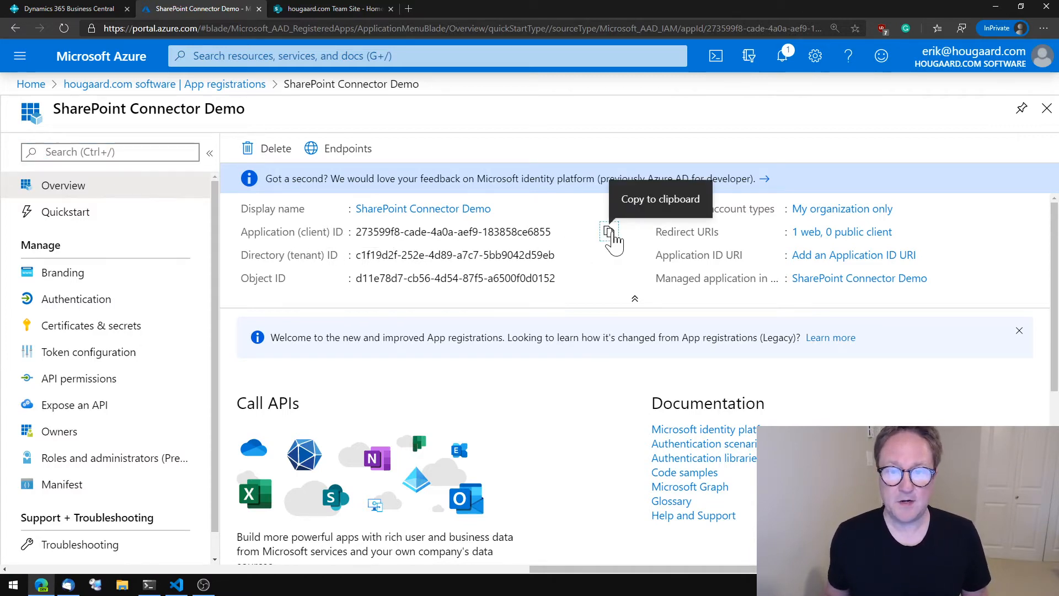
Step: Copy the application (client) ID of the new registration into the Client Id field of Business Central's SharePoint Setup
click(609, 232)
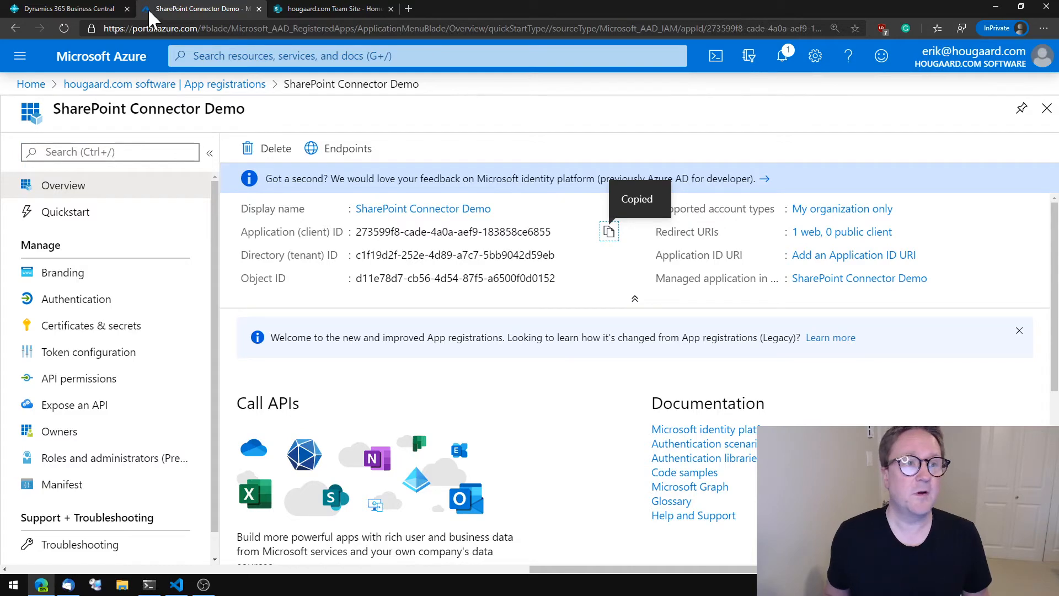
click(69, 9)
click(513, 209)
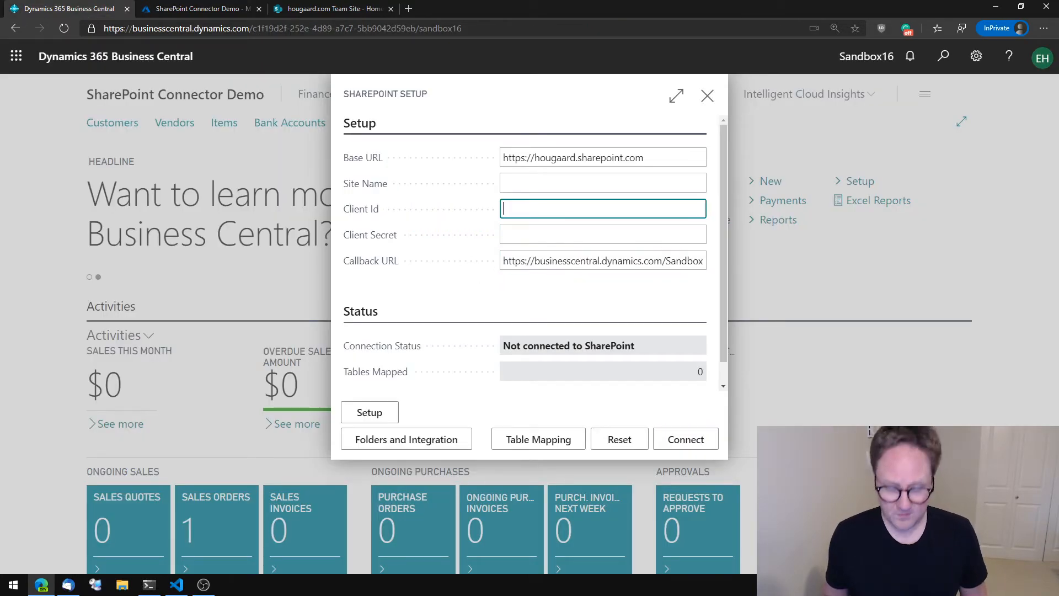
key(ctrl+v)
key(Tab)
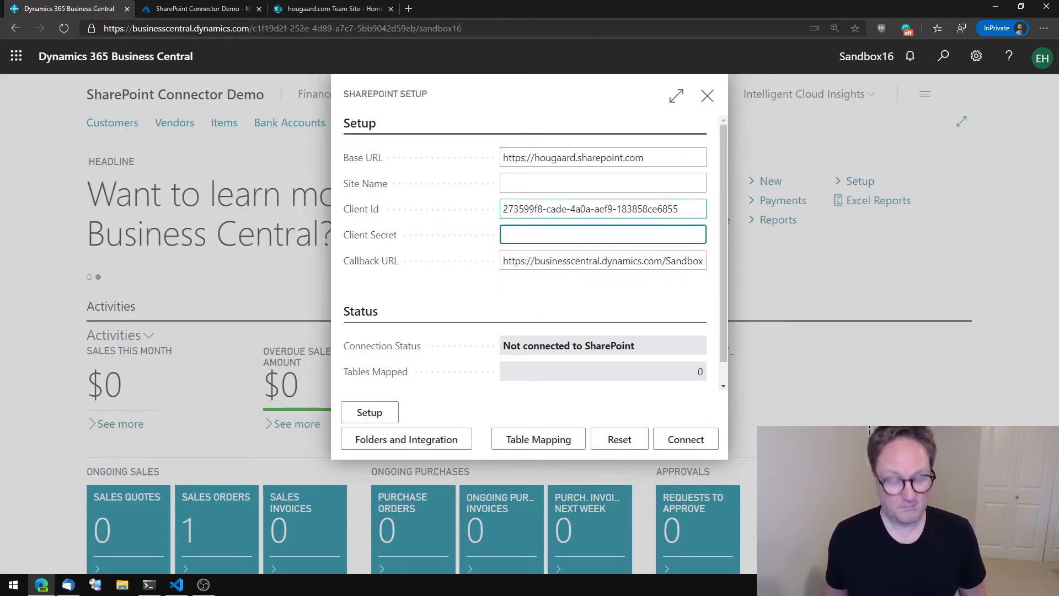
Step: In the Azure portal, add the delegated SharePoint permission AllSites.Manage to the SharePoint Connector Demo registration's API permissions
click(187, 8)
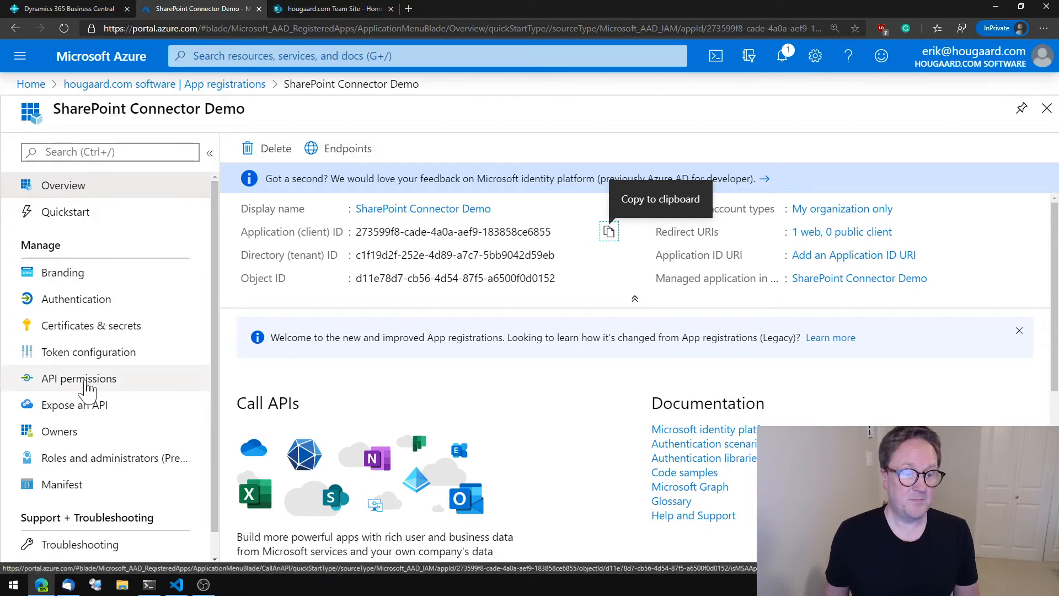
click(88, 380)
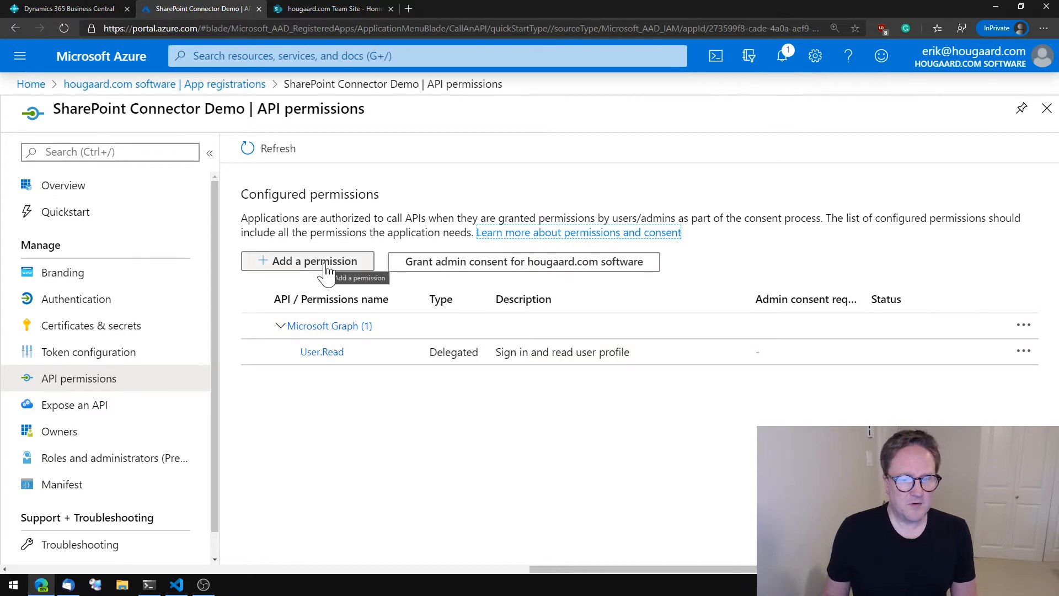
click(327, 270)
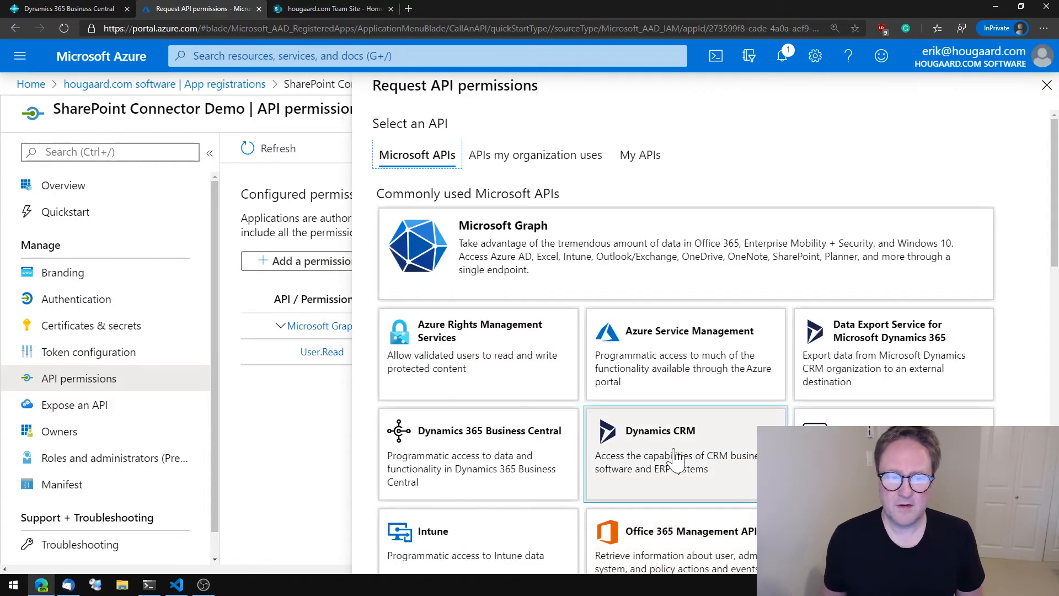
scroll(643, 446, down, 5)
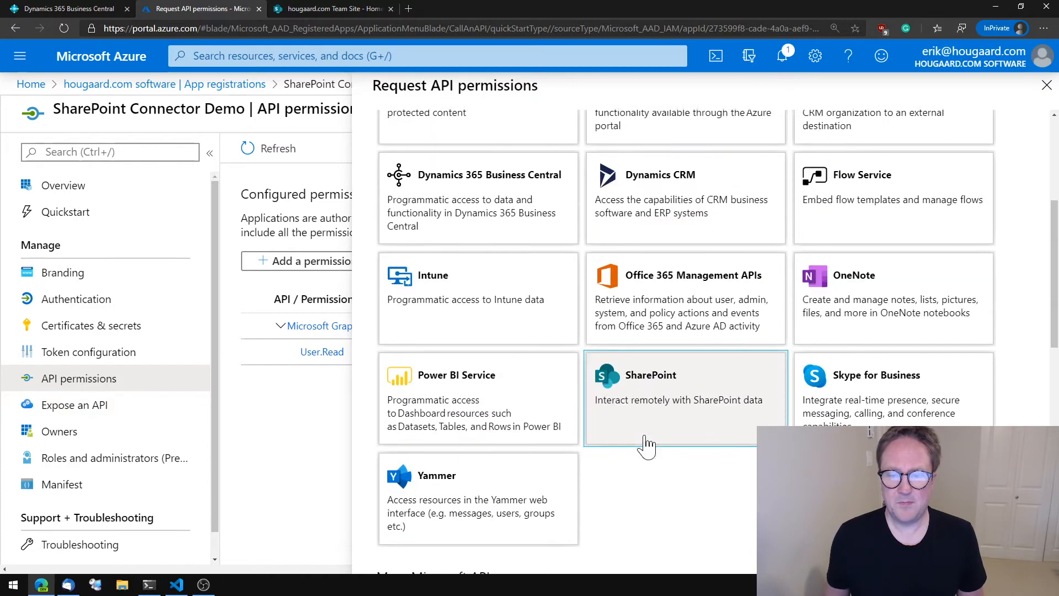
click(659, 367)
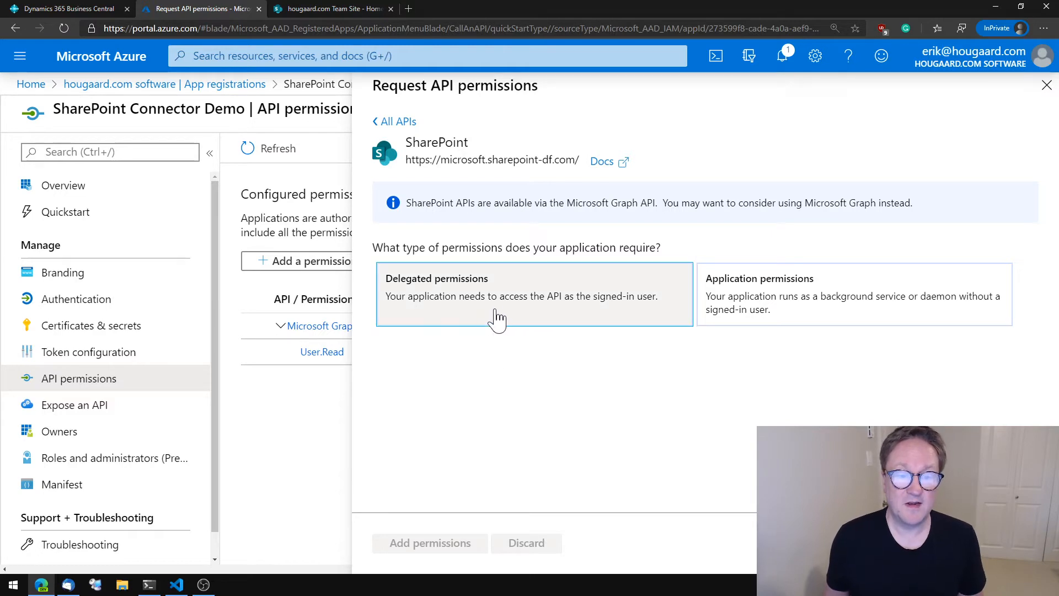
click(502, 320)
scroll(507, 319, down, 1)
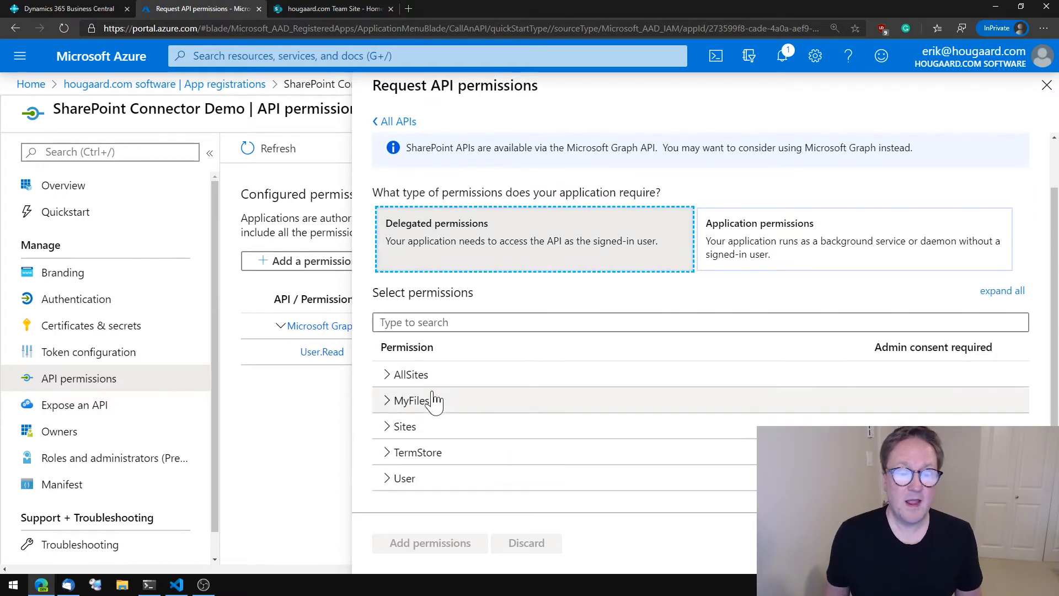
click(388, 376)
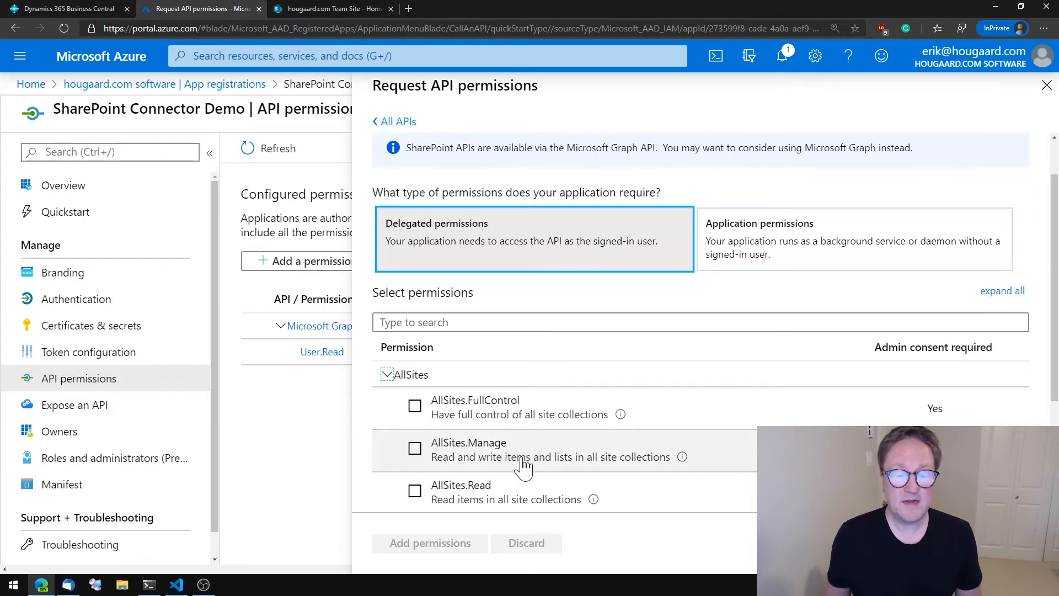
scroll(522, 465, down, 1)
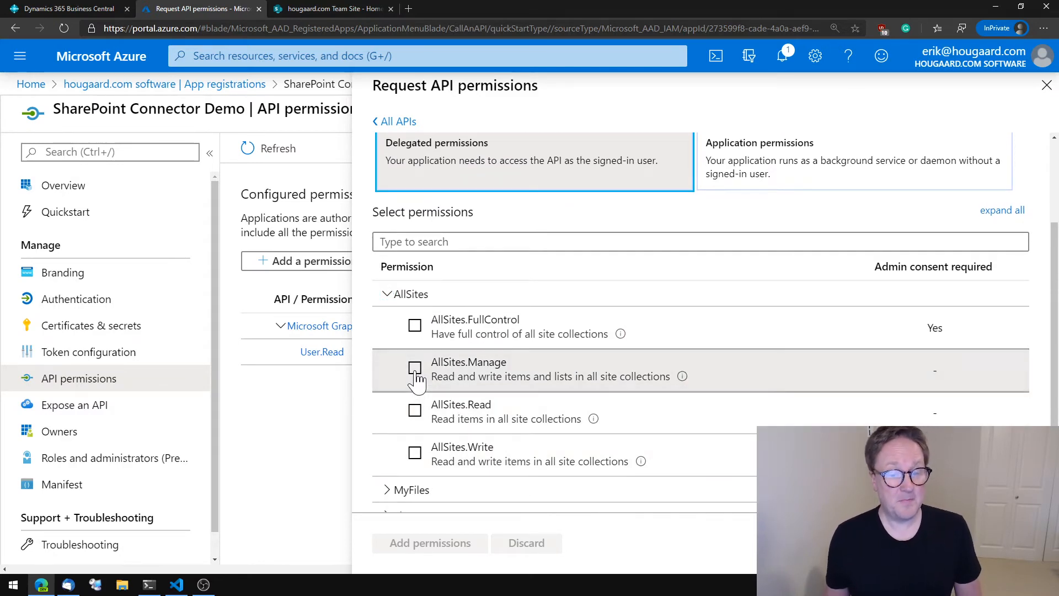
click(414, 368)
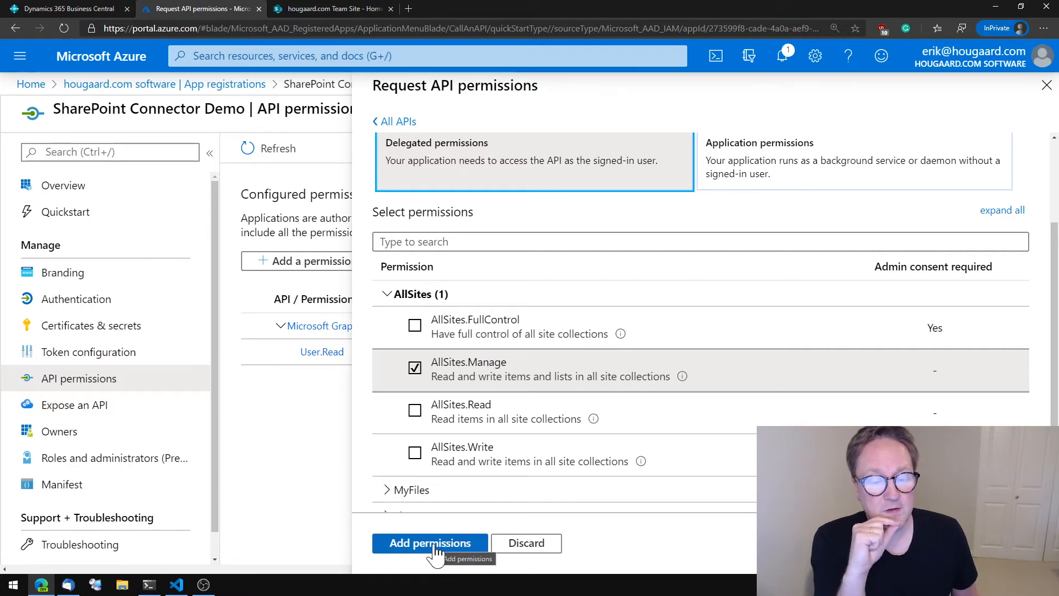
click(435, 546)
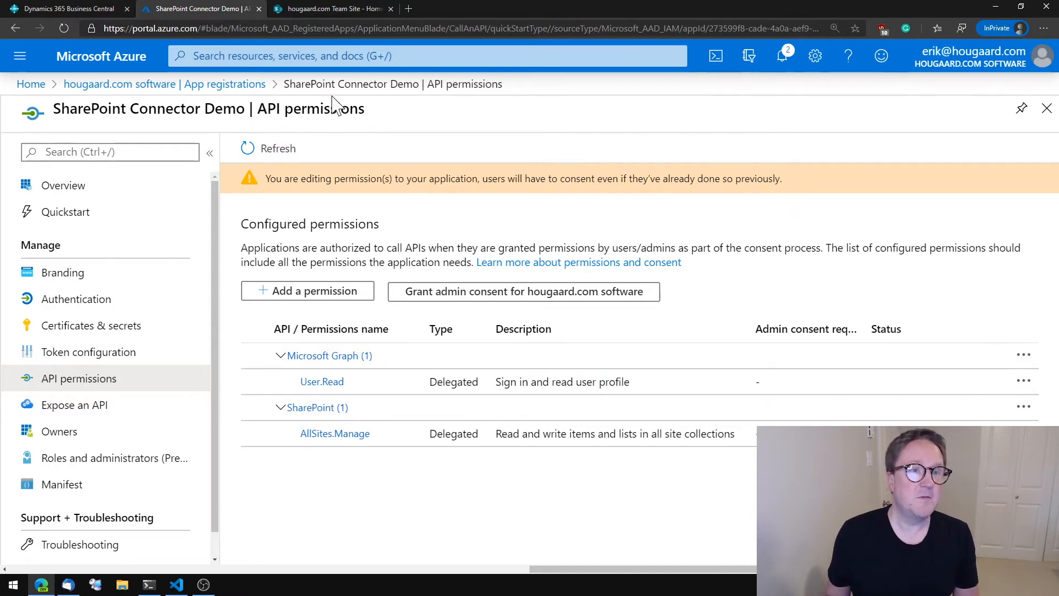
Step: Create a client secret for the registration with the description "Sharepoint Connector demo" and its expiry set to Never
click(77, 9)
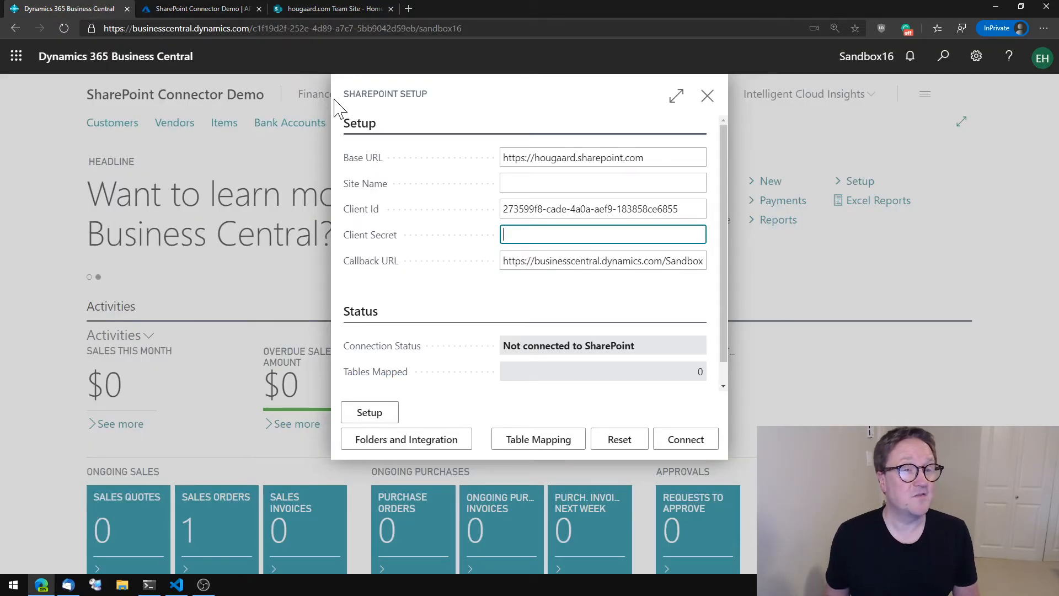
click(187, 6)
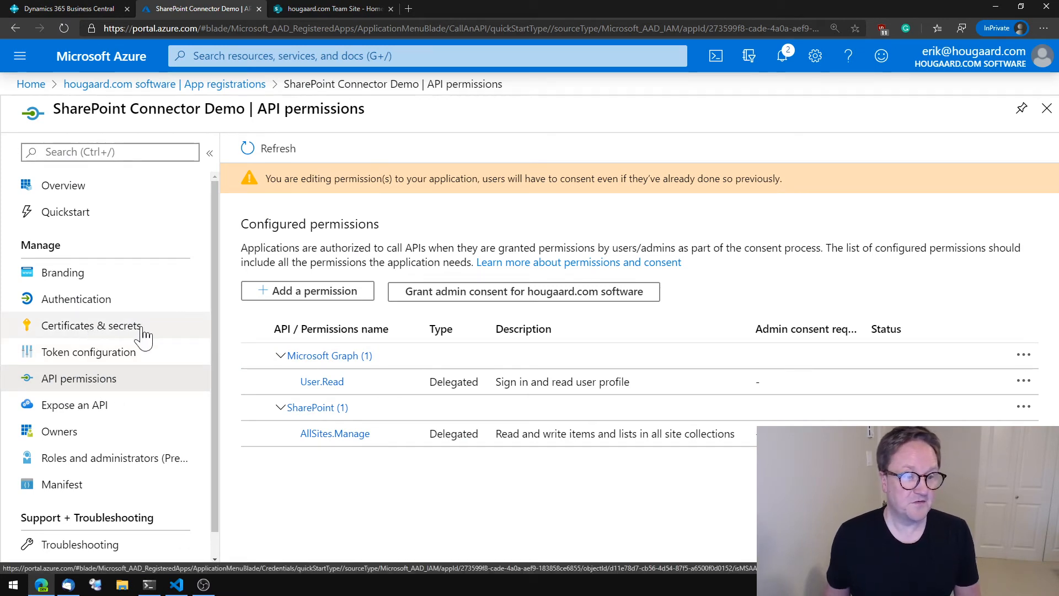
click(142, 335)
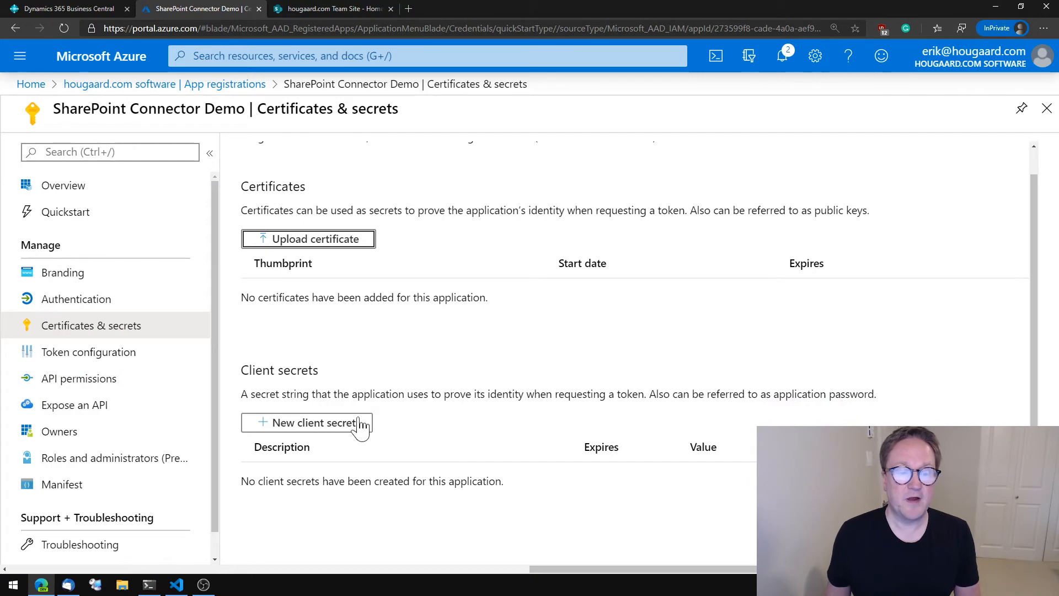
click(316, 429)
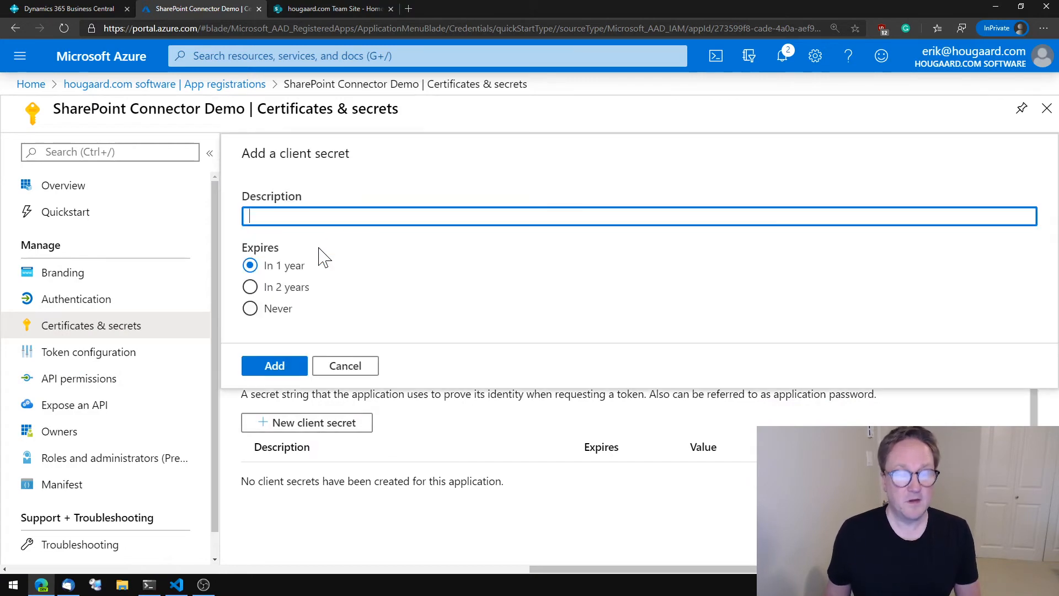
text(Sharepoint Con)
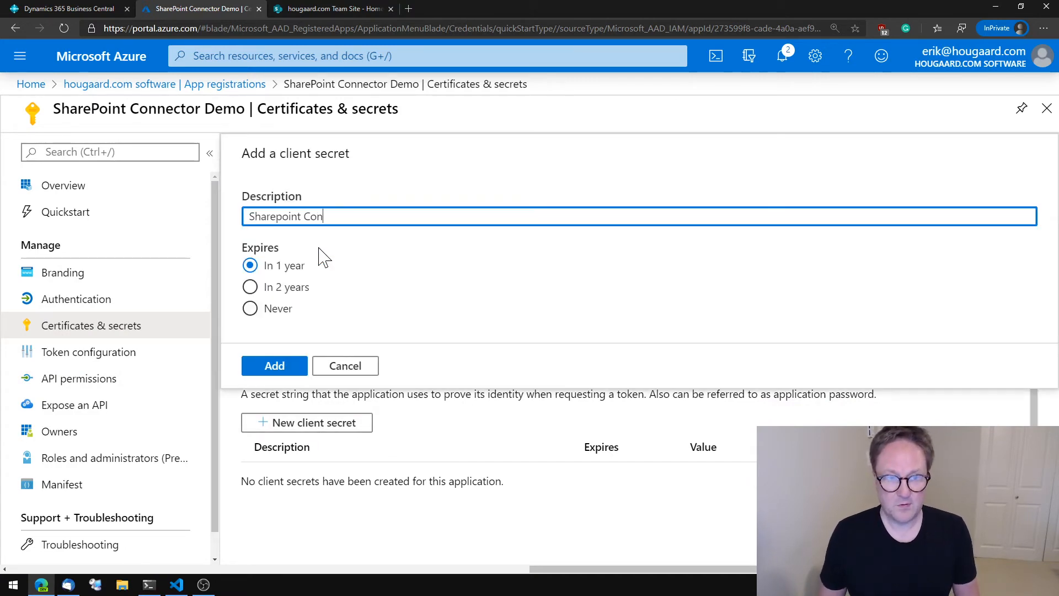
text(nector demo)
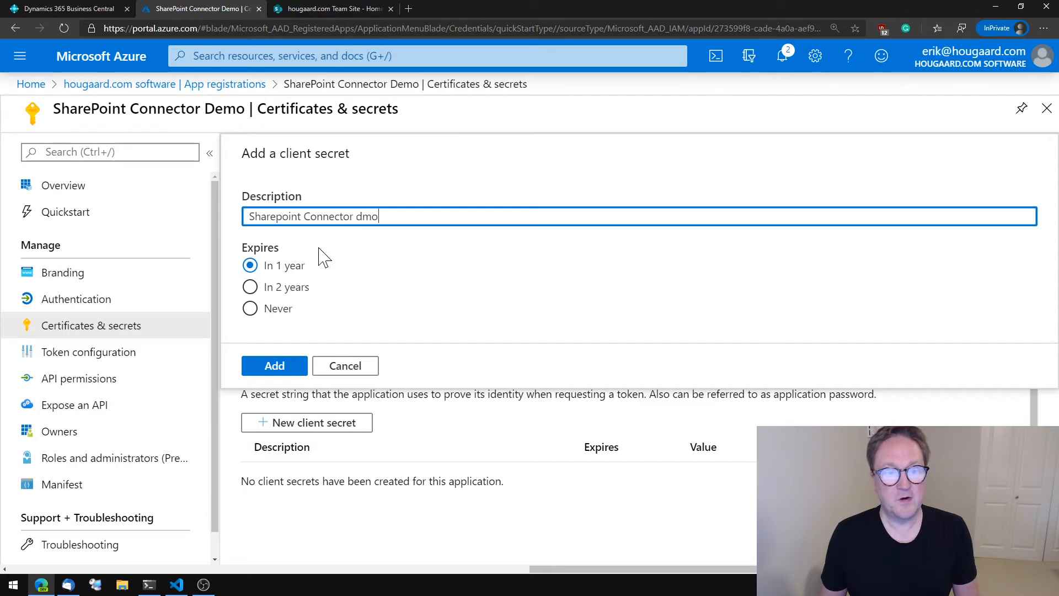
key(BackSpace)
key(BackSpace)
text(emo)
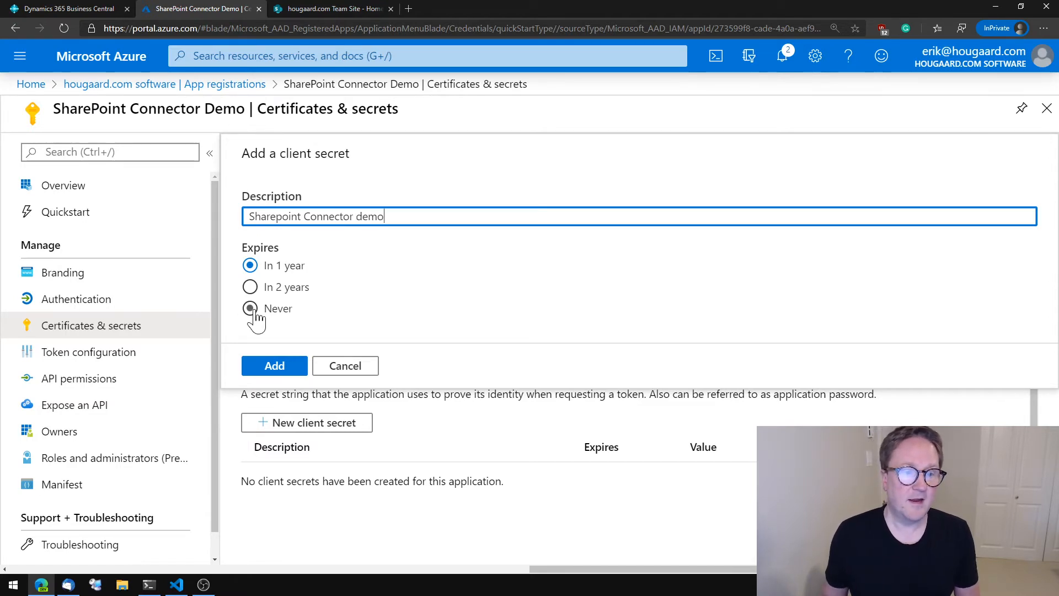
click(253, 310)
click(275, 367)
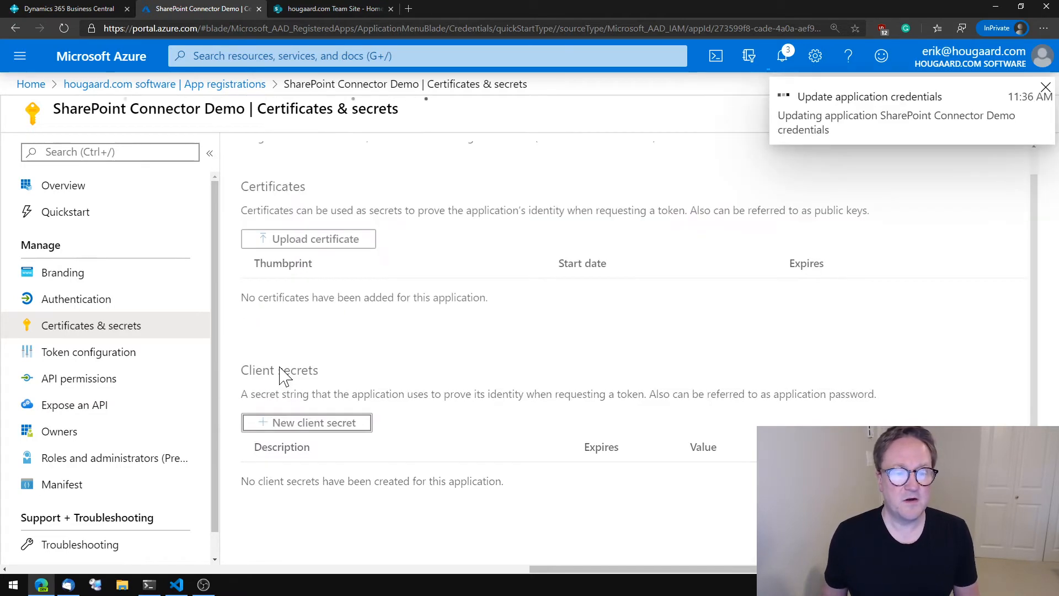
Step: Copy the new client secret's value into the Client Secret field of Business Central's SharePoint Setup
scroll(557, 444, down, 1)
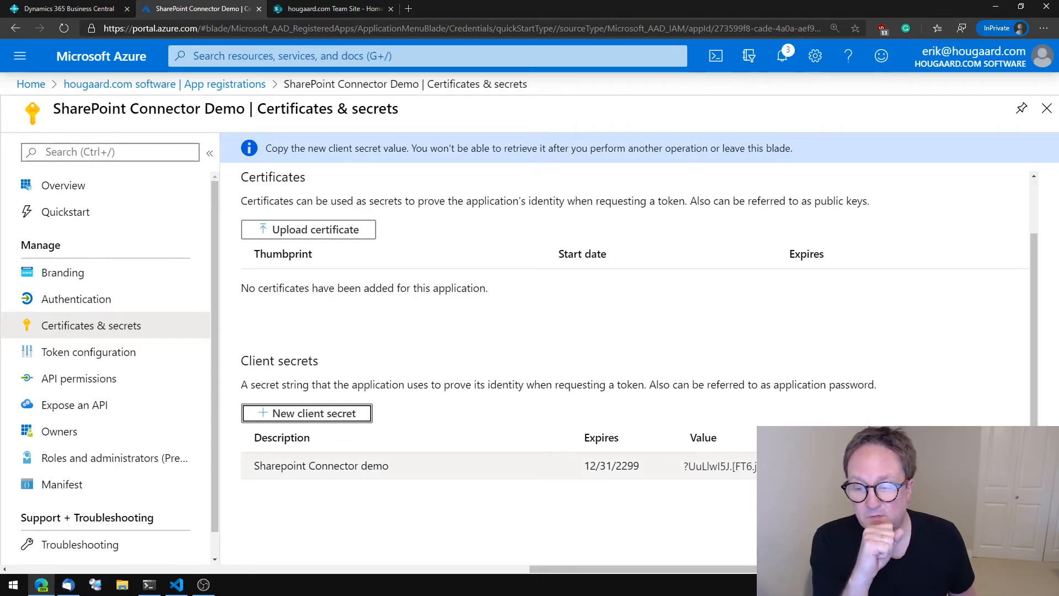
click(1026, 466)
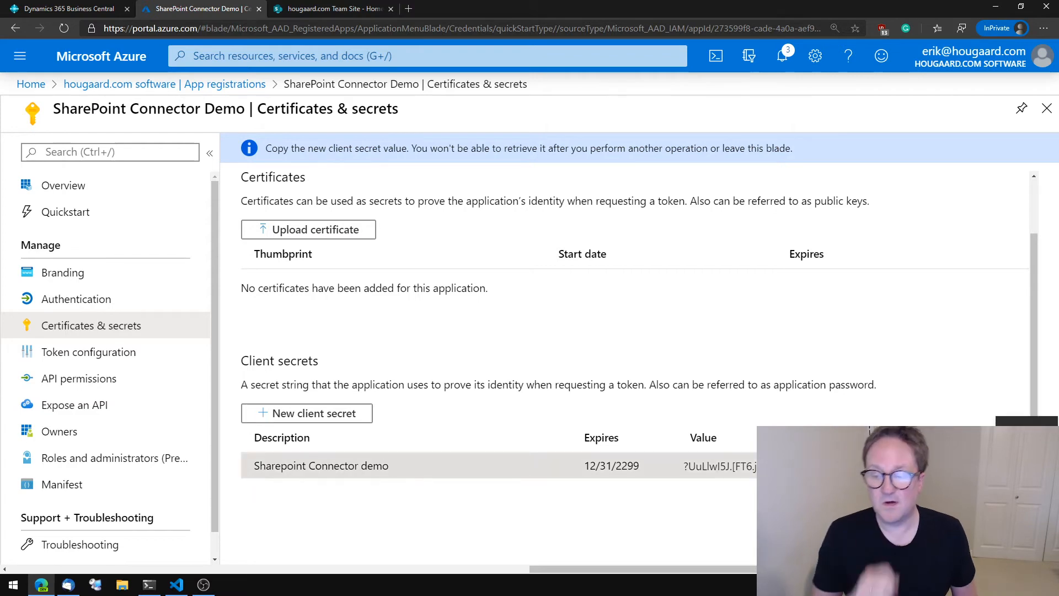
click(78, 8)
key(ctrl+v)
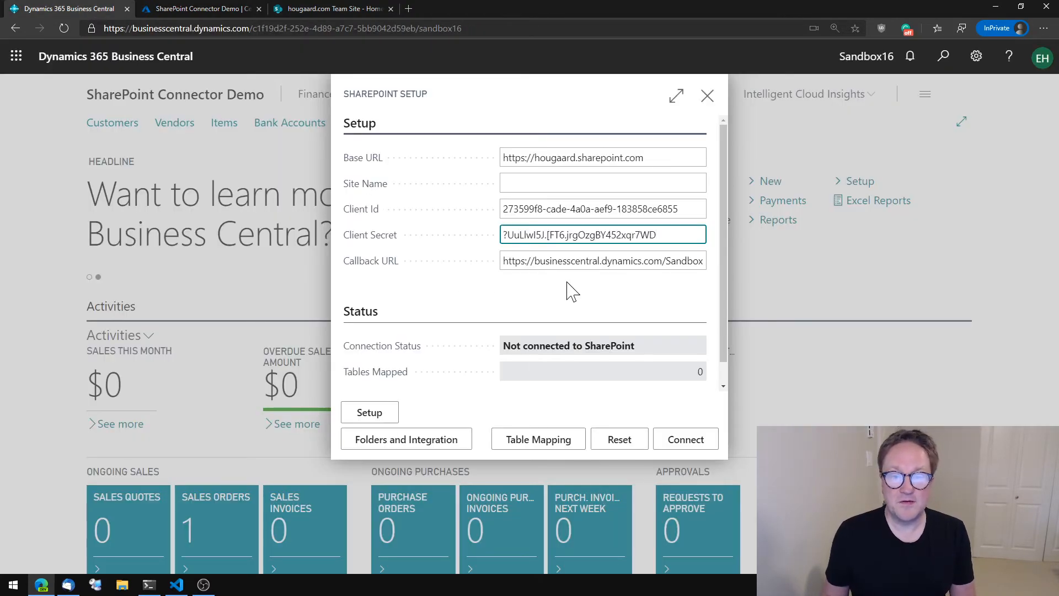
key(Tab)
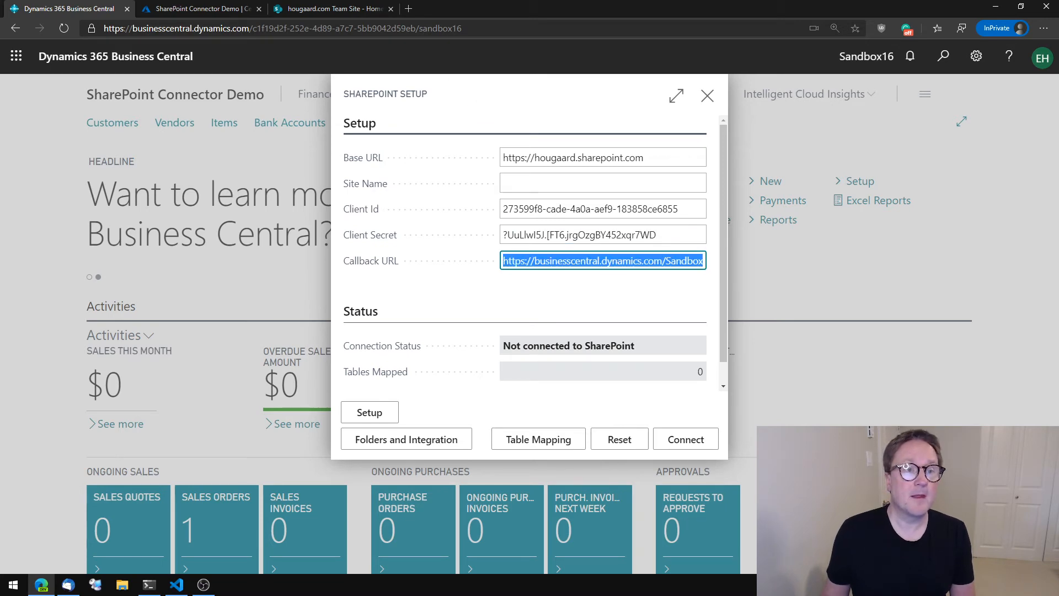
Step: Switch to the Azure portal, review the SharePoint Connector Demo overview and return to the App registrations list
click(182, 11)
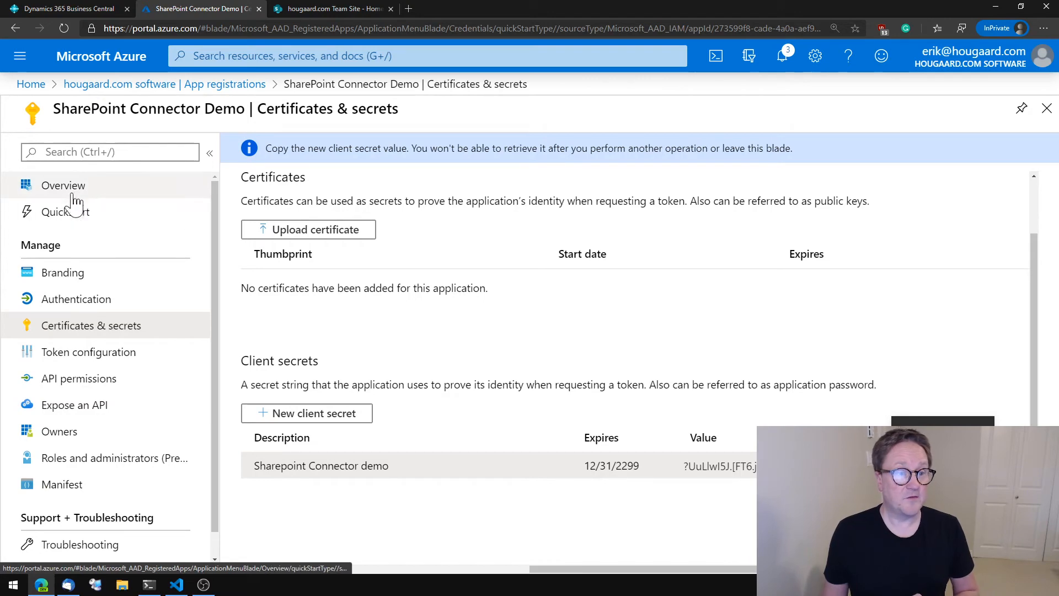
click(70, 192)
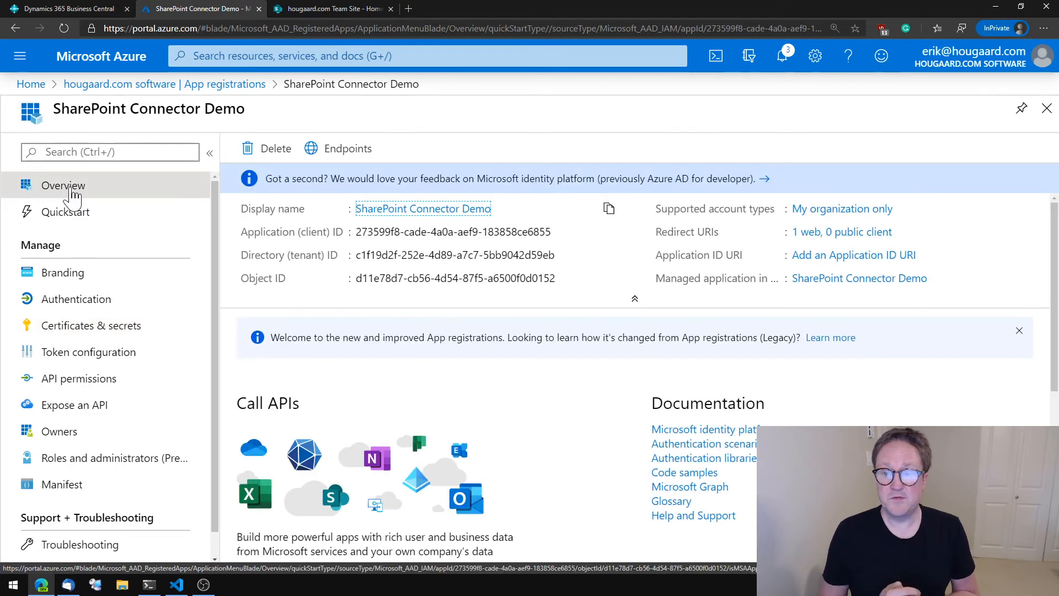
scroll(530, 337, down, 3)
scroll(530, 338, up, 3)
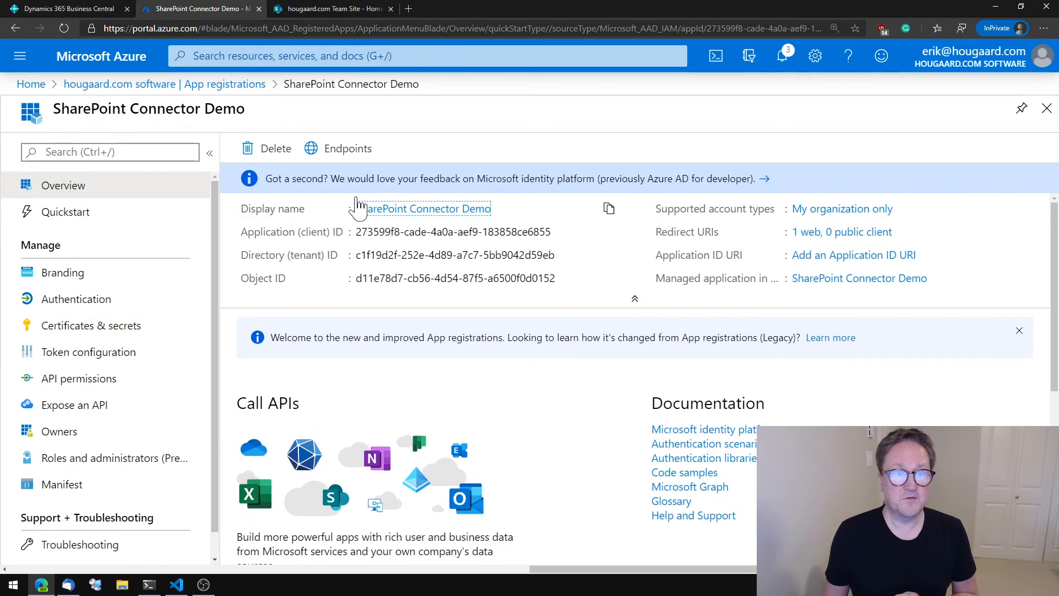
click(177, 84)
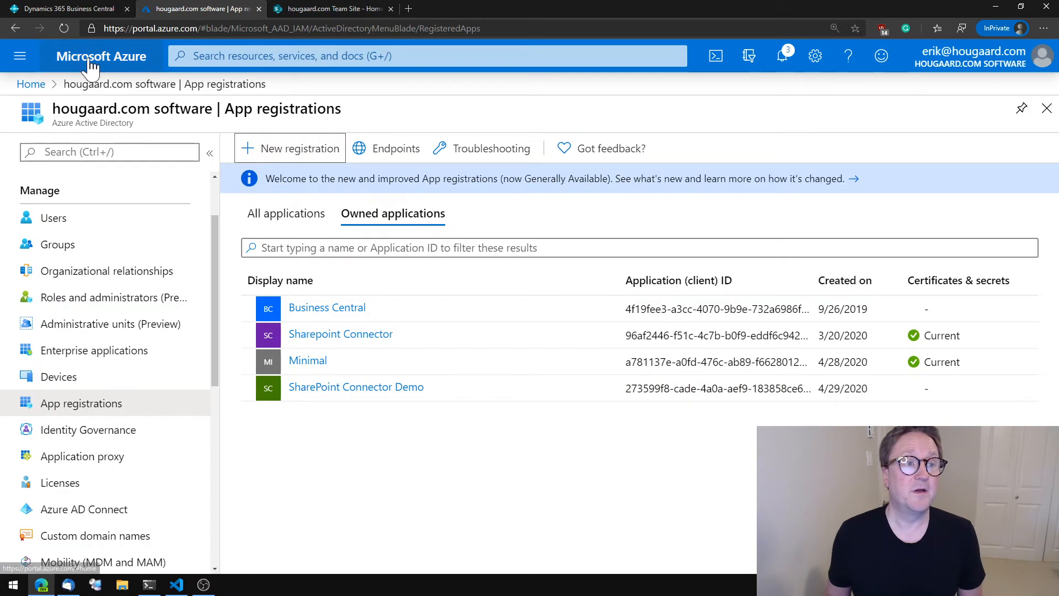
Step: Connect Business Central's SharePoint Setup to SharePoint with the first listed signed-in account, granting consent on behalf of the organization, and close the authentication window
click(86, 7)
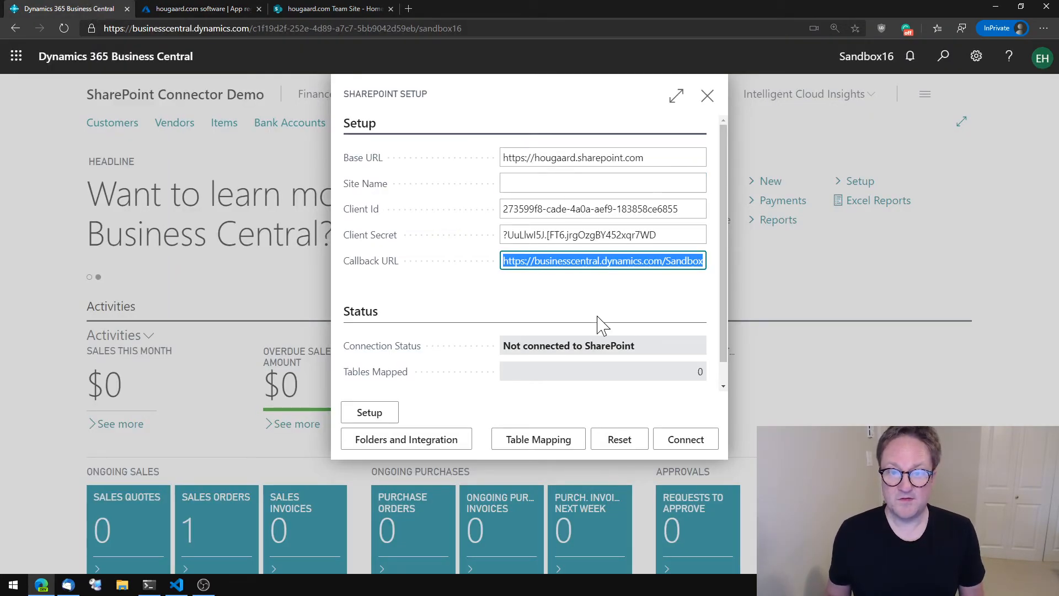
click(687, 441)
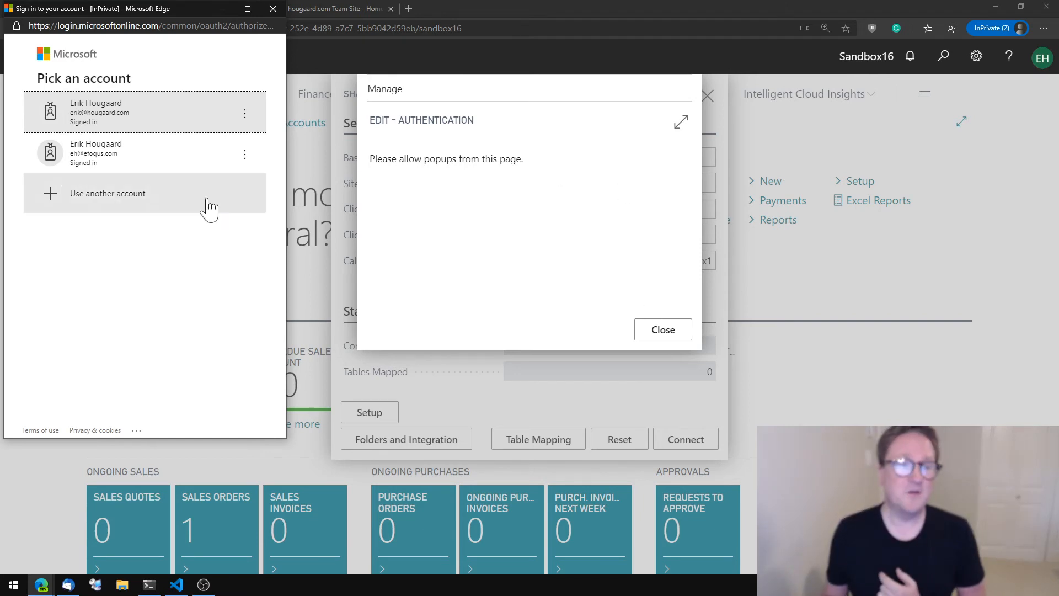
click(137, 123)
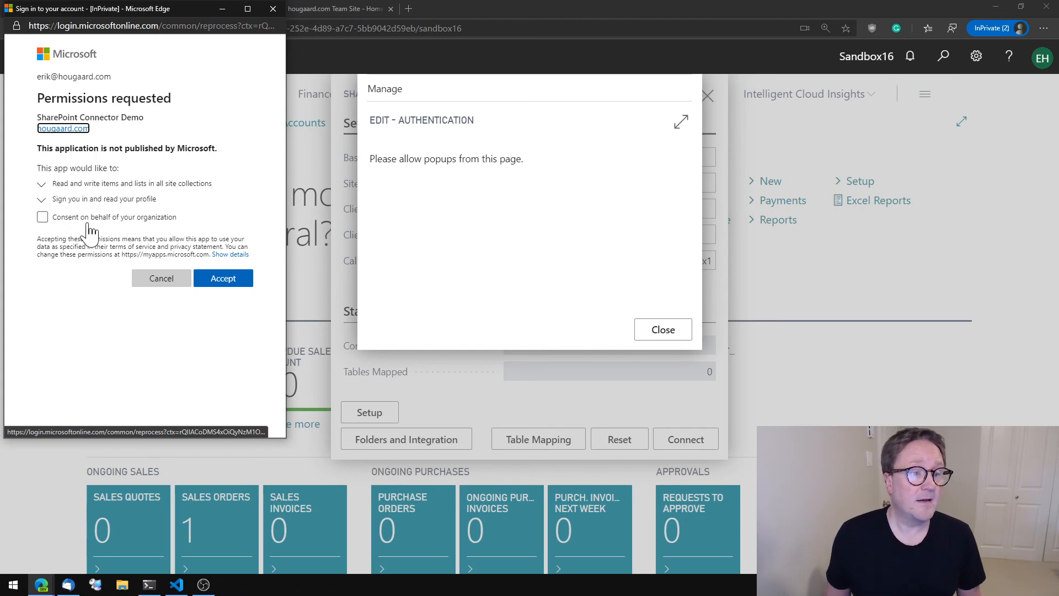
click(42, 217)
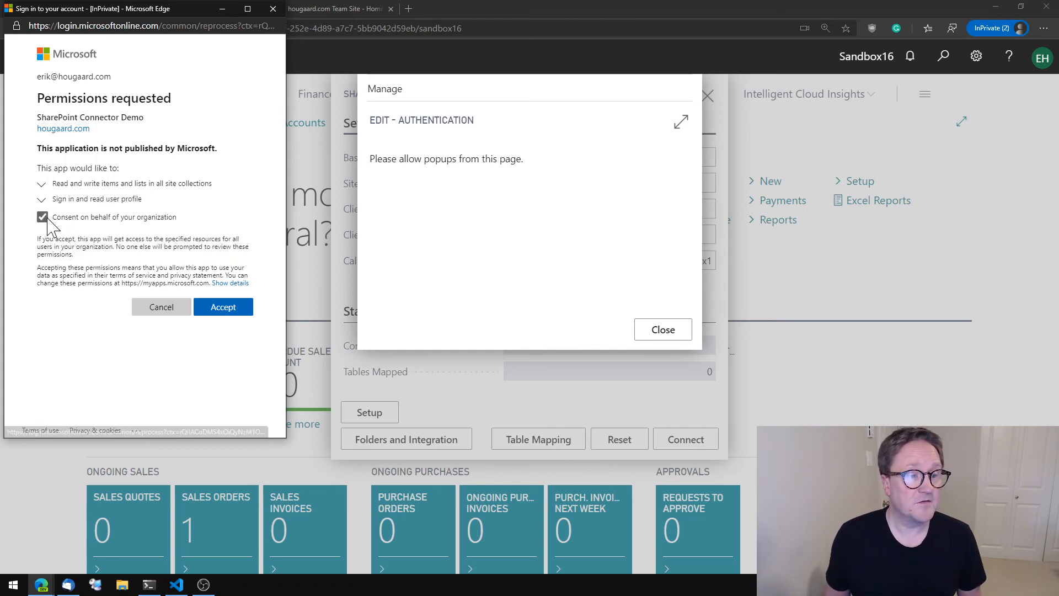
click(220, 309)
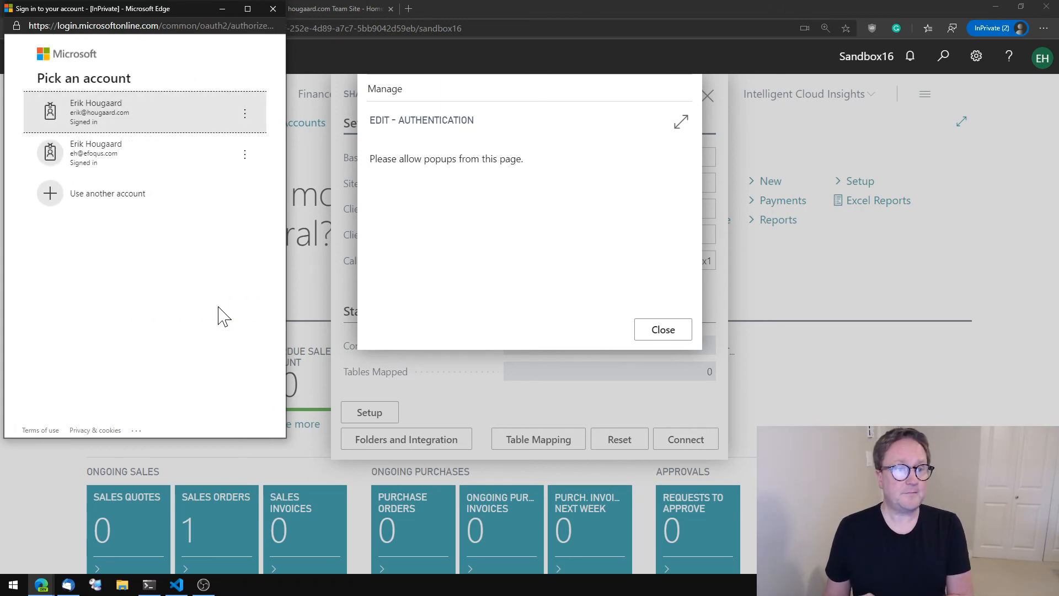
click(142, 115)
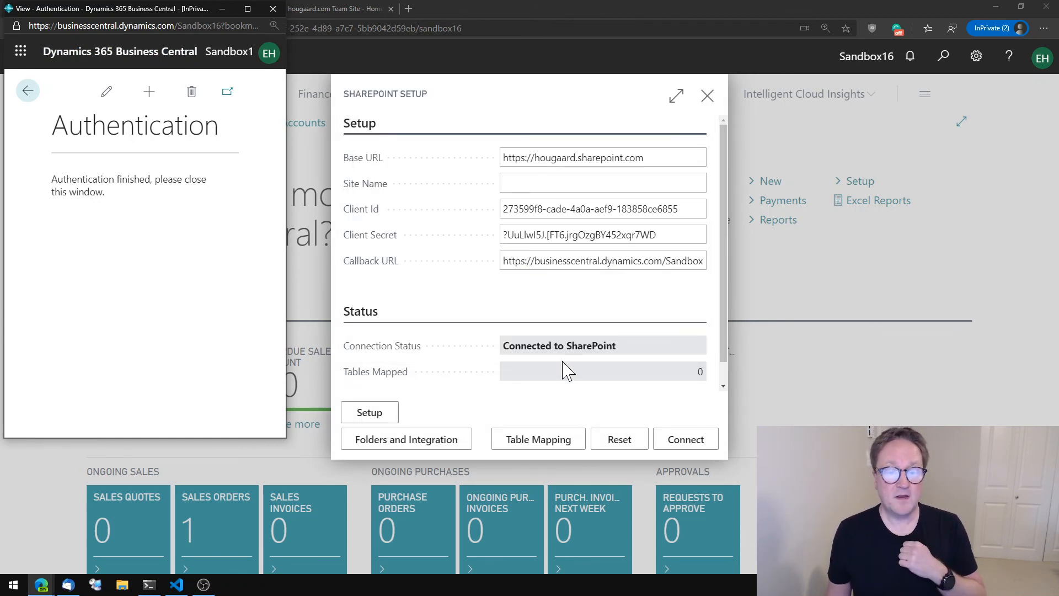
click(273, 8)
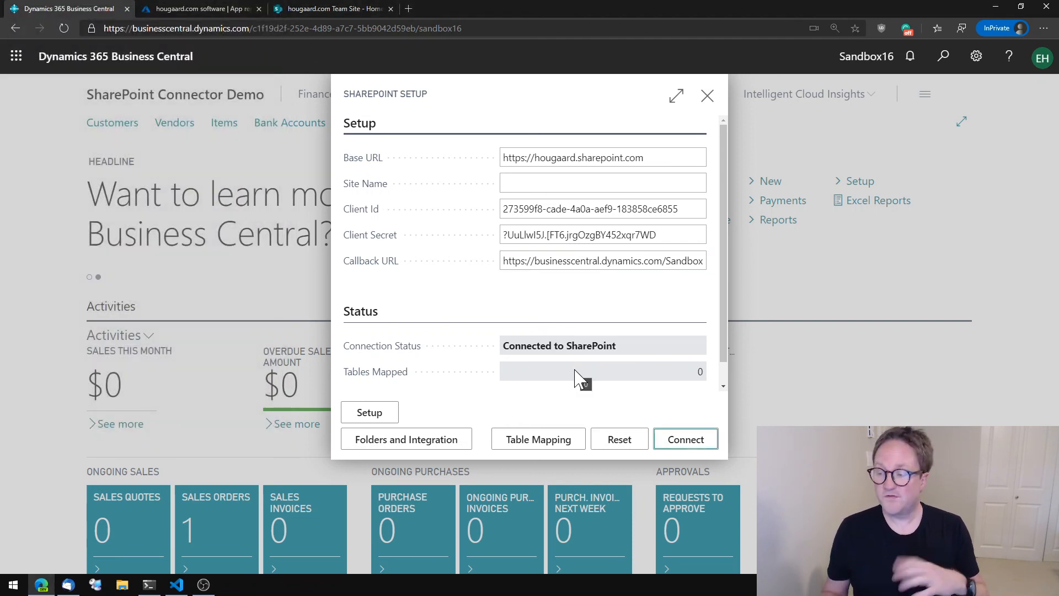